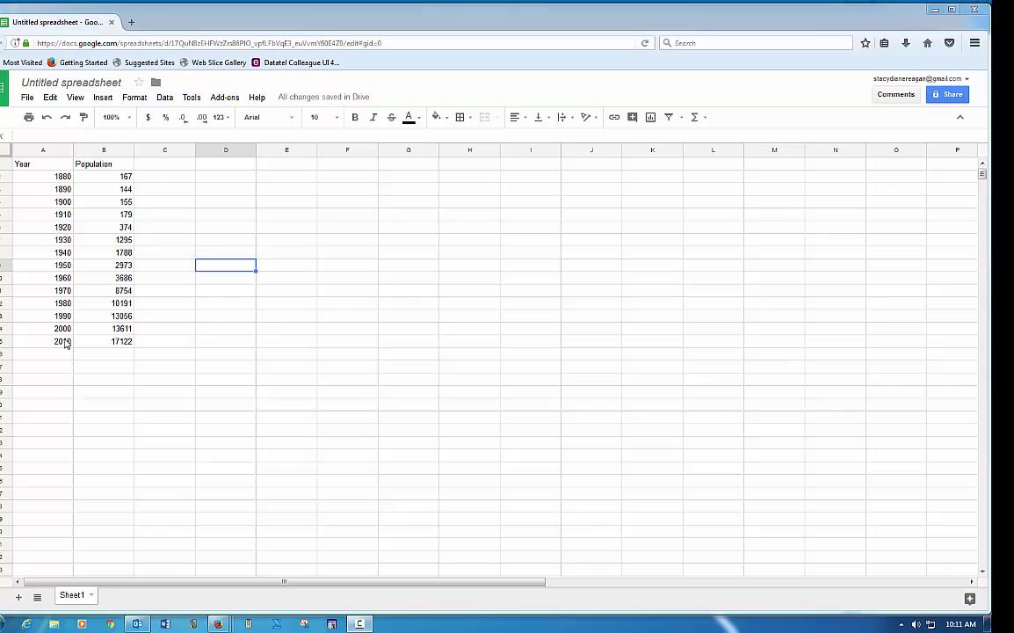
- Insert a column to the right of the Year column A and head it "Year"
{"action": "left_click", "coordinate": [44, 165]}
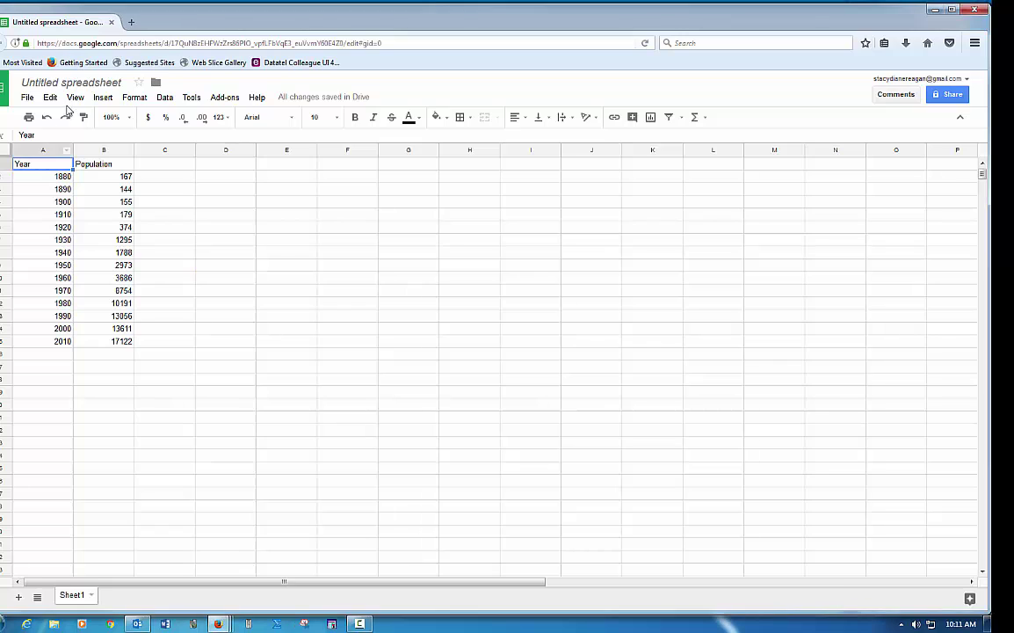
{"action": "left_click", "coordinate": [103, 98]}
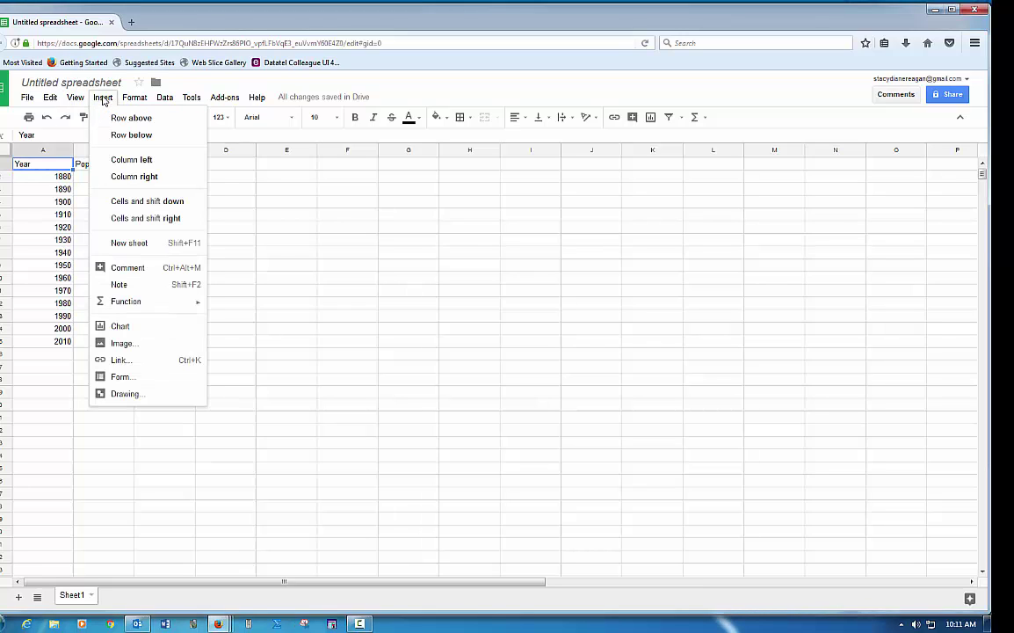
{"action": "left_click", "coordinate": [117, 176]}
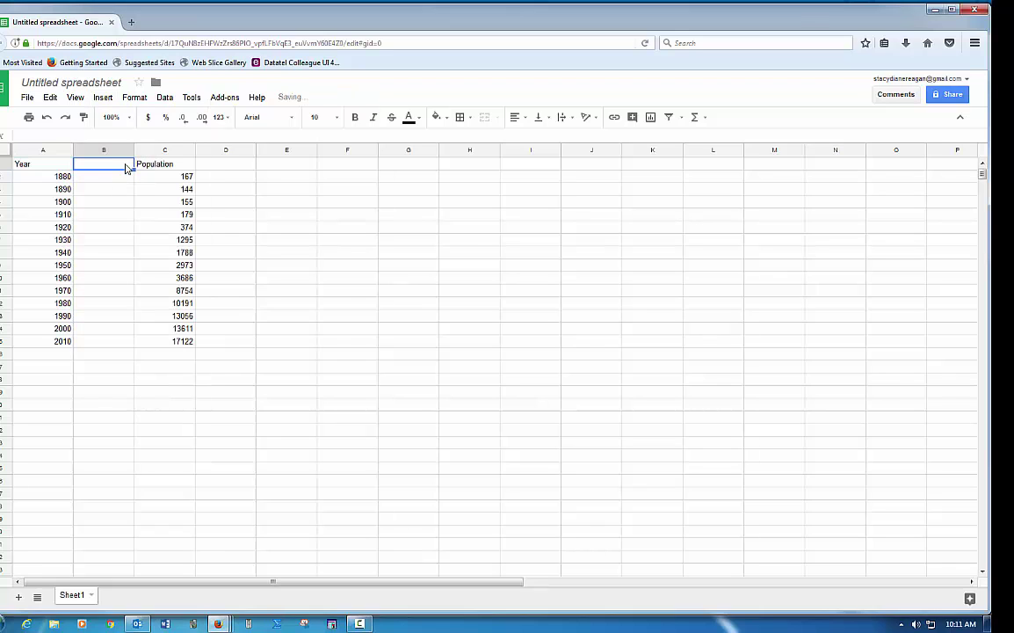
{"action": "type", "text": "Year"}
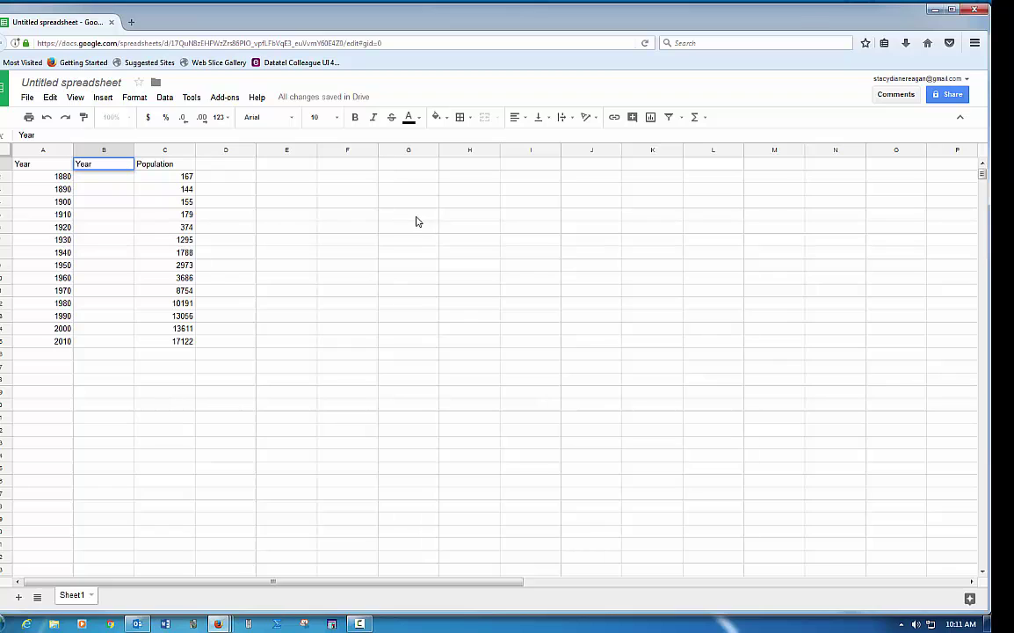
{"action": "left_click", "coordinate": [323, 218]}
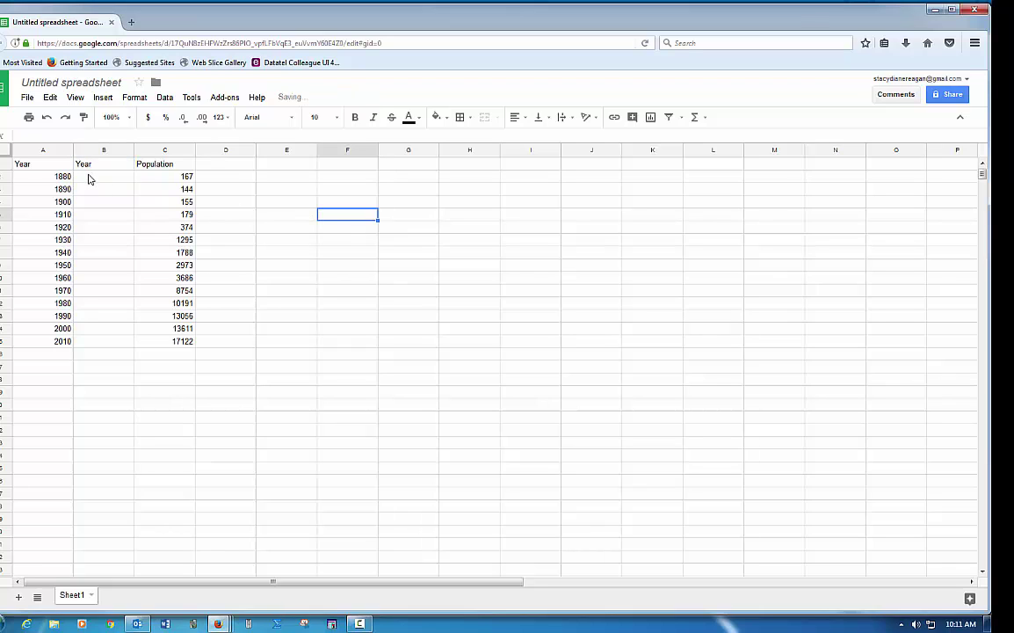
- Fill B2:B15 with elapsed years from 0 to 130 in increments of 10, matching the years 1880 to 2010
{"action": "left_click", "coordinate": [88, 179]}
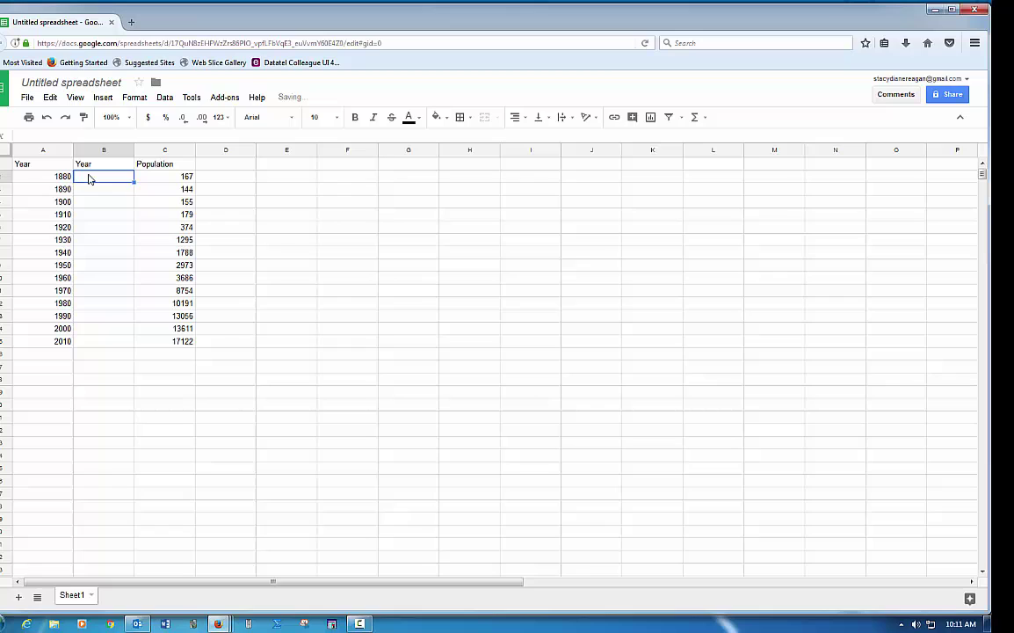
{"action": "type", "text": "0"}
{"action": "key", "text": "Return"}
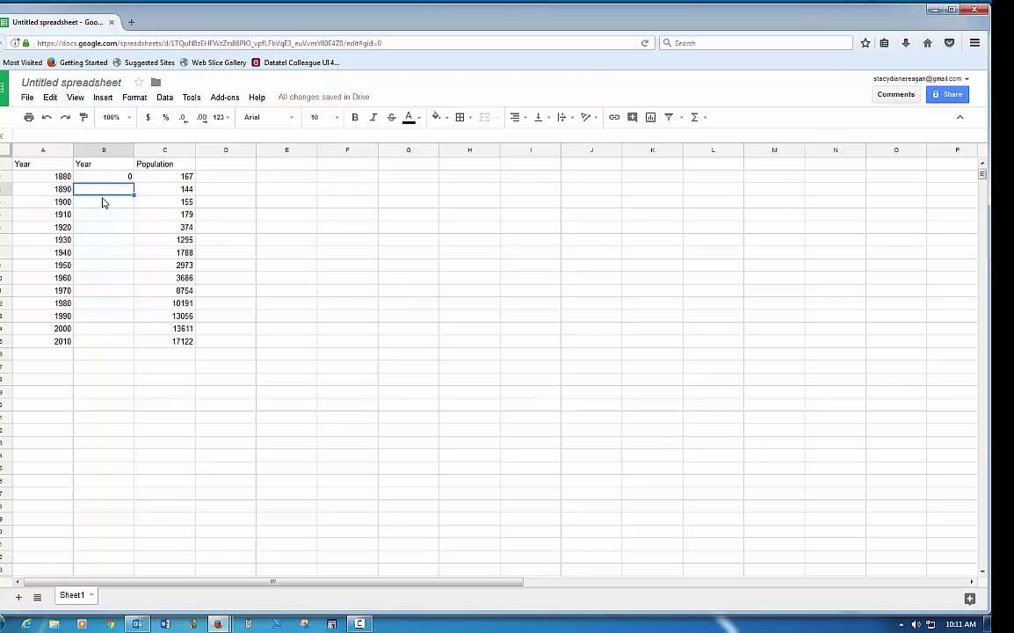
{"action": "type", "text": "10"}
{"action": "key", "text": "Return"}
{"action": "type", "text": "20"}
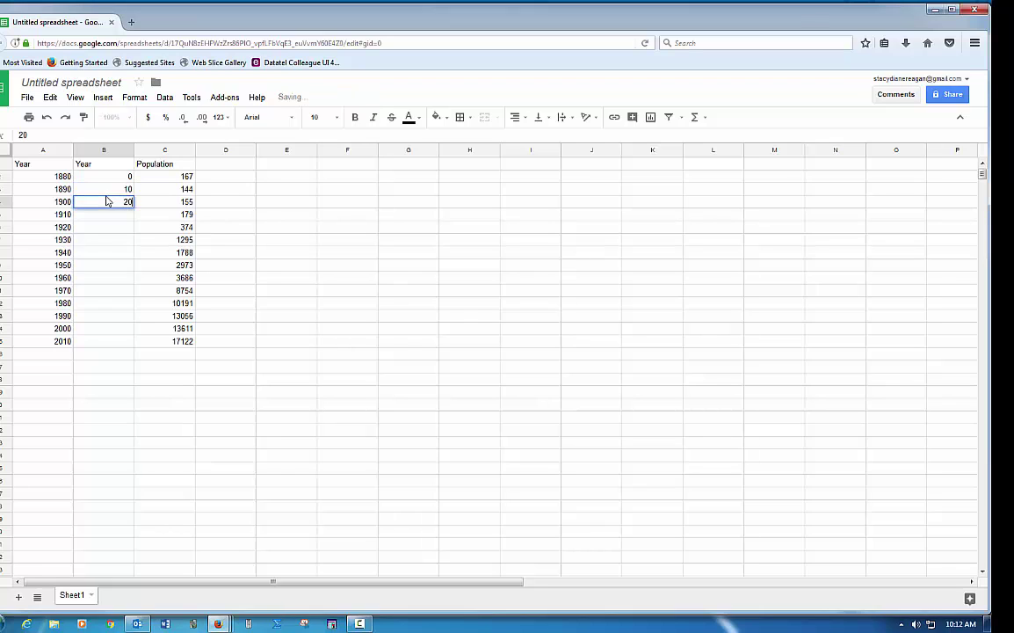
{"action": "key", "text": "Return"}
{"action": "type", "text": "30"}
{"action": "key", "text": "Return"}
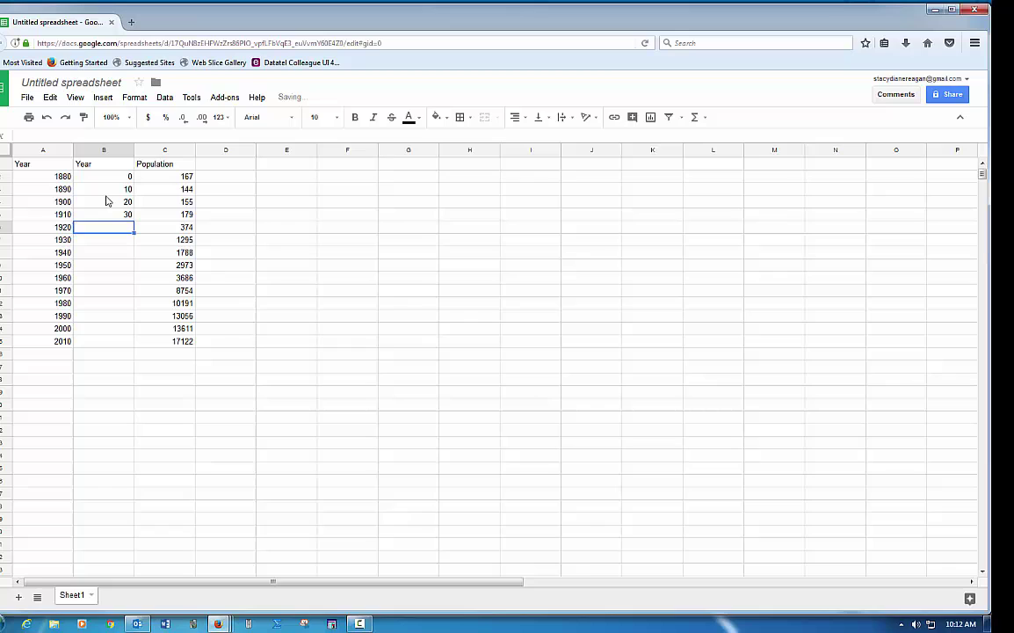
{"action": "type", "text": "40"}
{"action": "key", "text": "Return"}
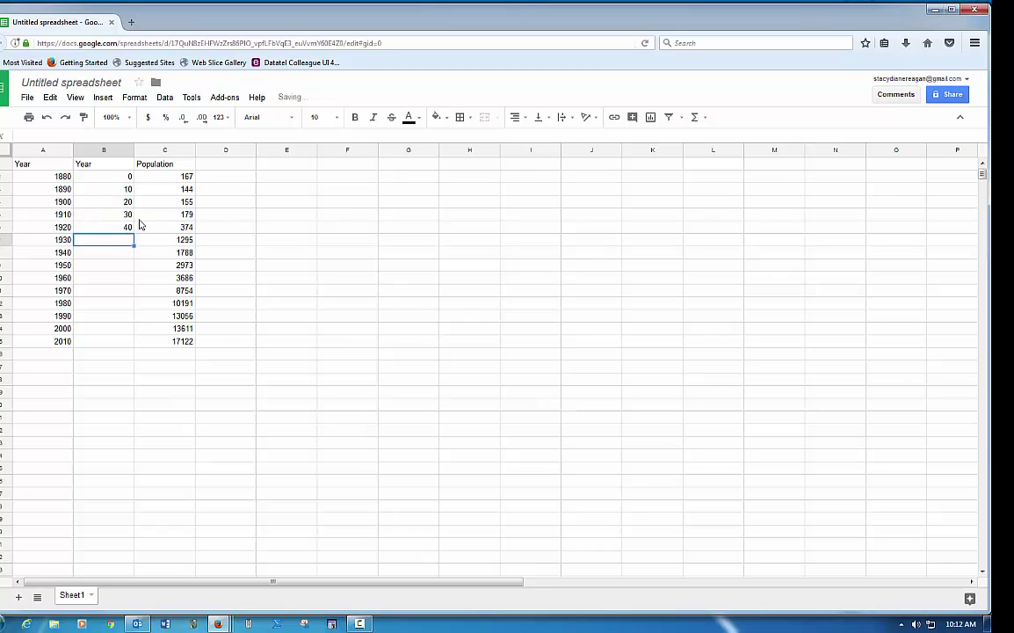
{"action": "type", "text": "50"}
{"action": "key", "text": "Return"}
{"action": "type", "text": "60"}
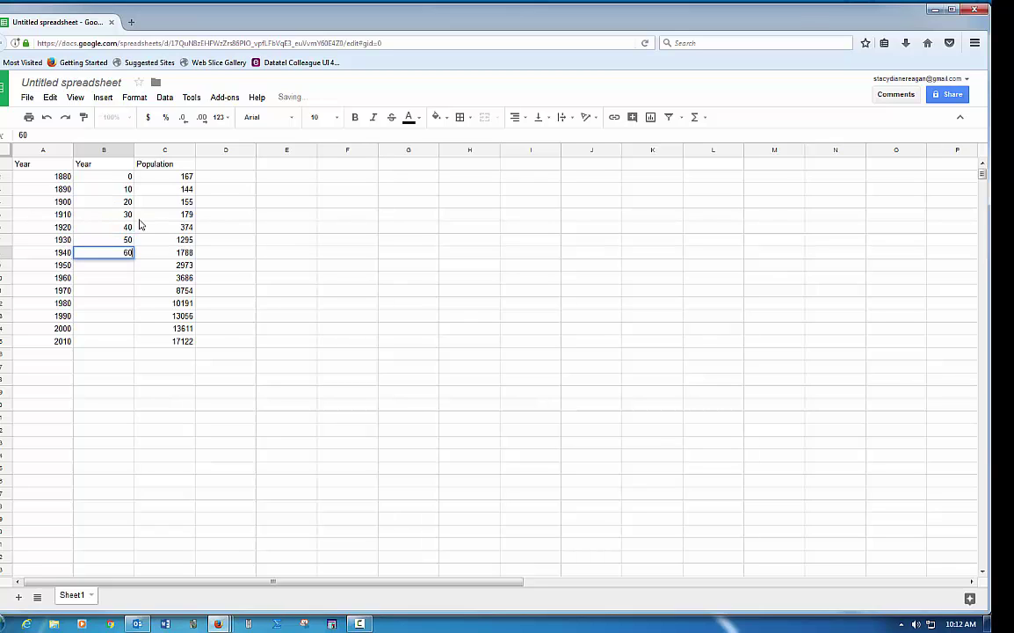
{"action": "key", "text": "Return"}
{"action": "type", "text": "70"}
{"action": "key", "text": "Return"}
{"action": "type", "text": "80"}
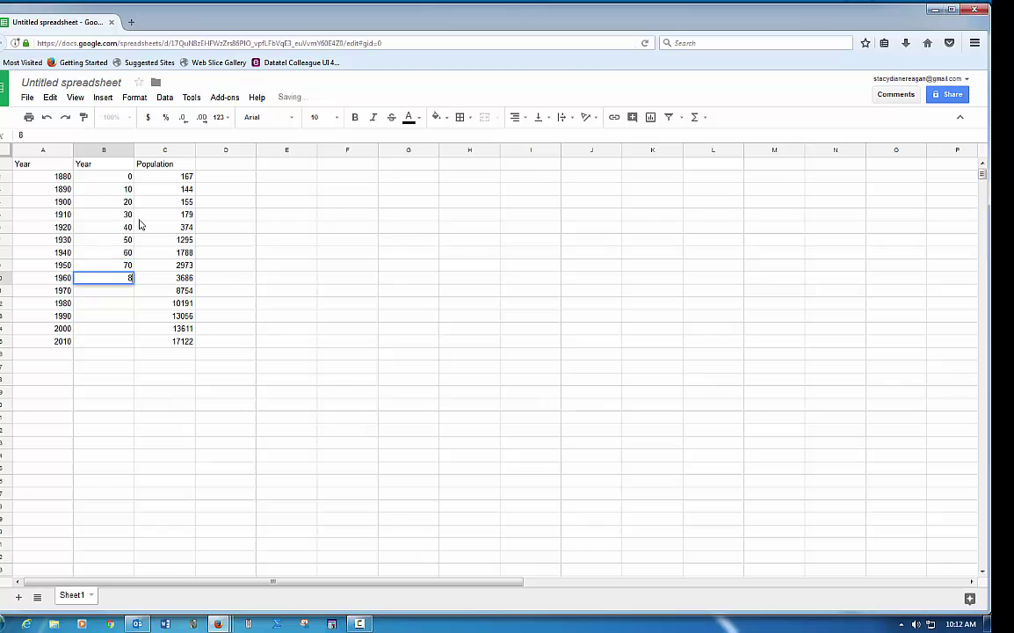
{"action": "key", "text": "Return"}
{"action": "type", "text": "90"}
{"action": "key", "text": "Return"}
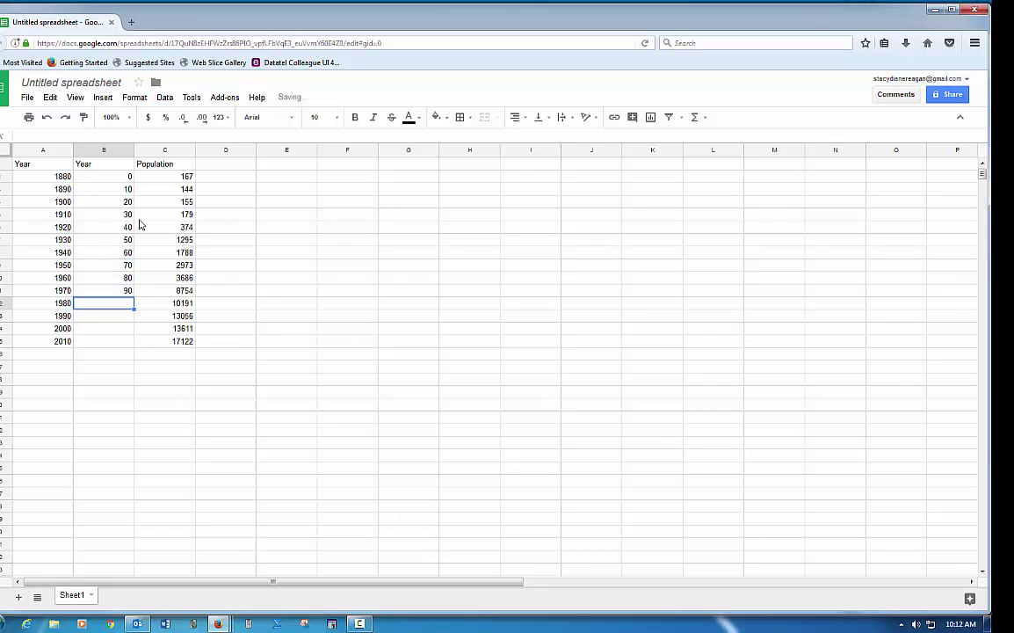
{"action": "type", "text": "100"}
{"action": "key", "text": "Return"}
{"action": "type", "text": "110"}
{"action": "key", "text": "Return"}
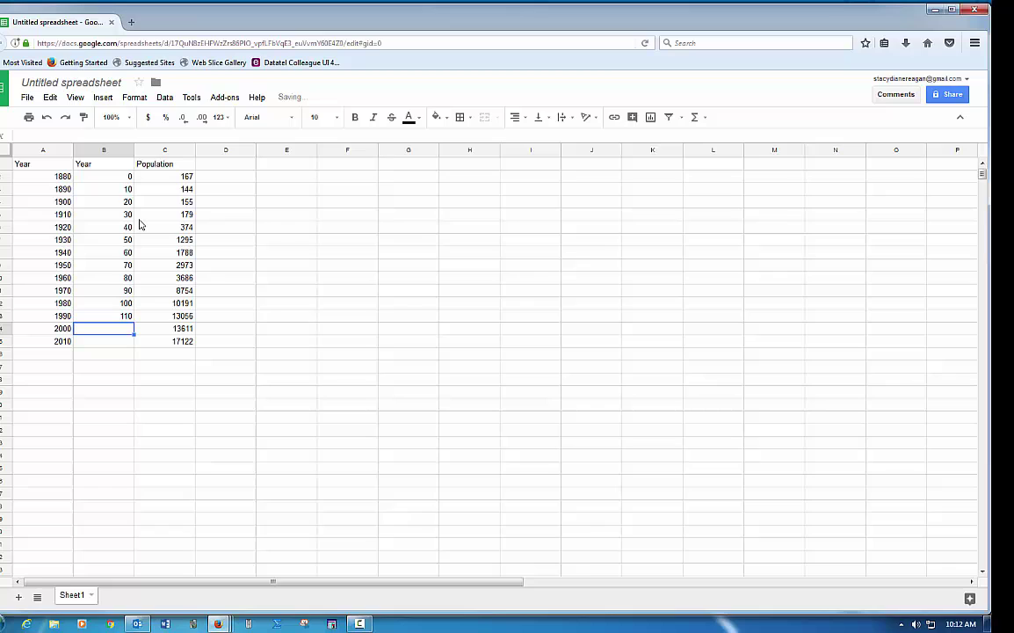
{"action": "type", "text": "120"}
{"action": "key", "text": "Return"}
{"action": "type", "text": "13"}
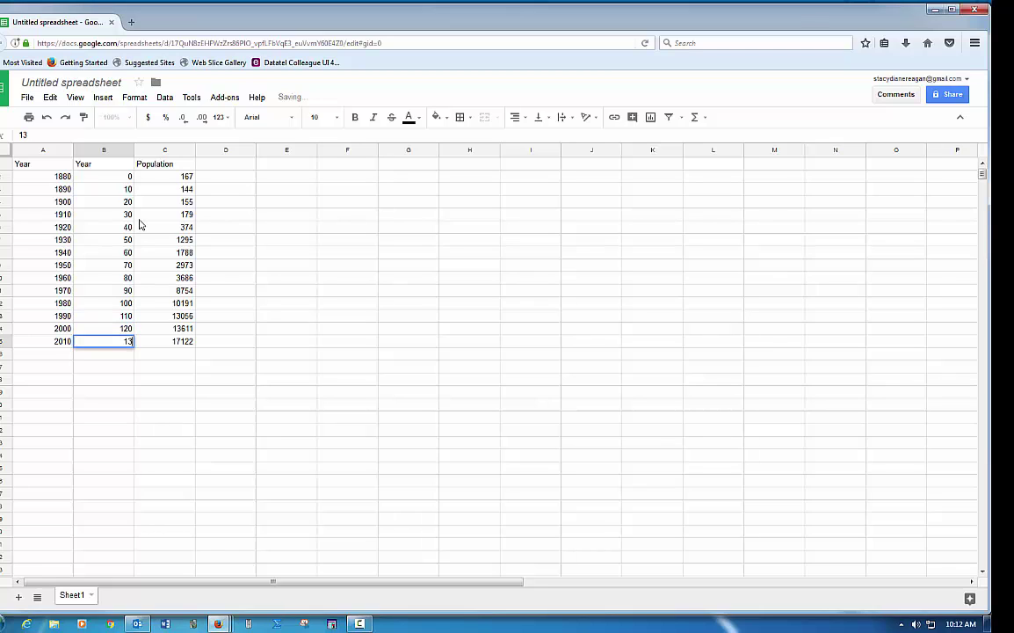
{"action": "type", "text": "0"}
{"action": "key", "text": "Return"}
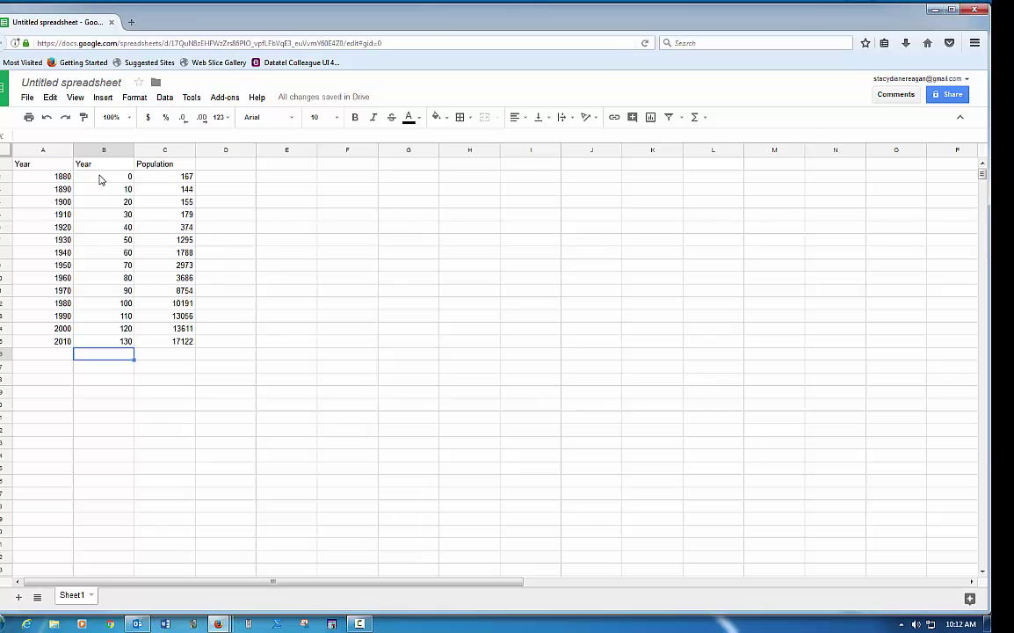
- Insert a chart from the Year and Population data in B1:C15
{"action": "left_click_drag", "start_coordinate": [87, 165], "coordinate": [170, 348]}
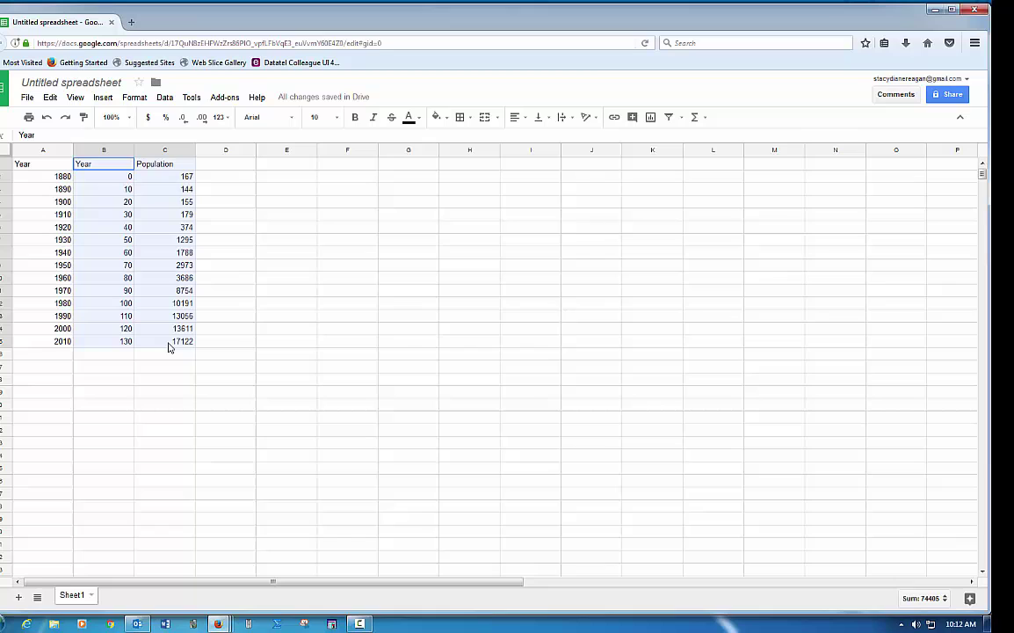
{"action": "left_click", "coordinate": [102, 98]}
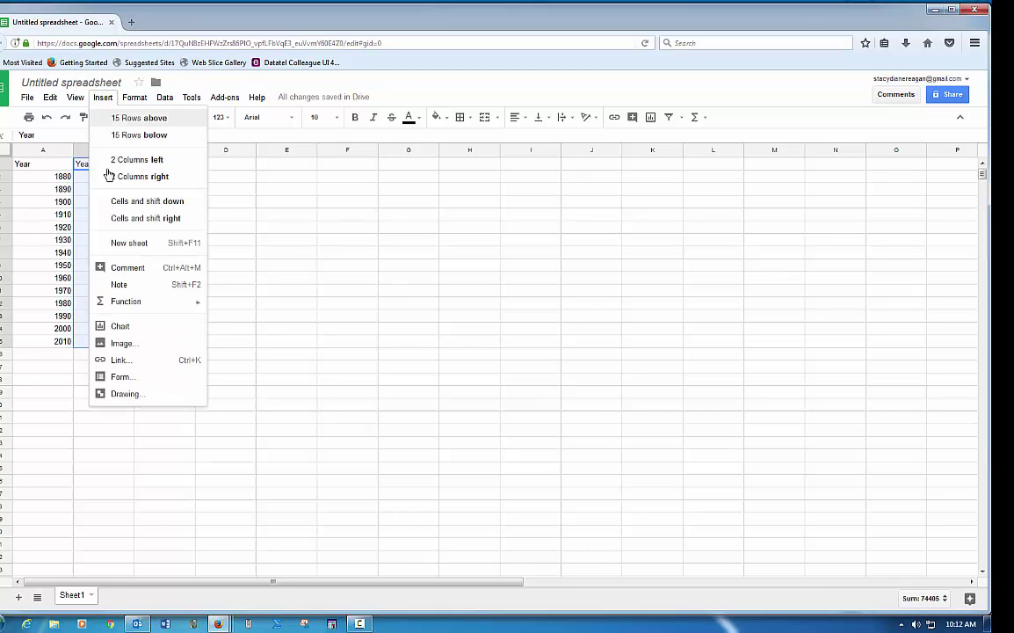
{"action": "left_click", "coordinate": [121, 327]}
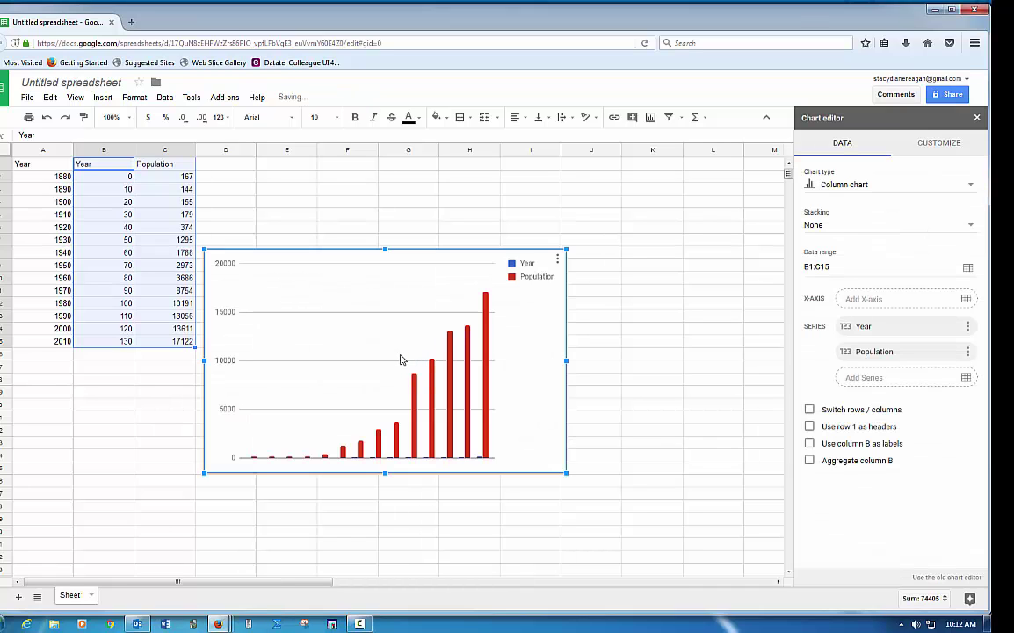
- Switch to the old chart editor and change the chart type to a scatter chart
{"action": "left_click", "coordinate": [935, 578]}
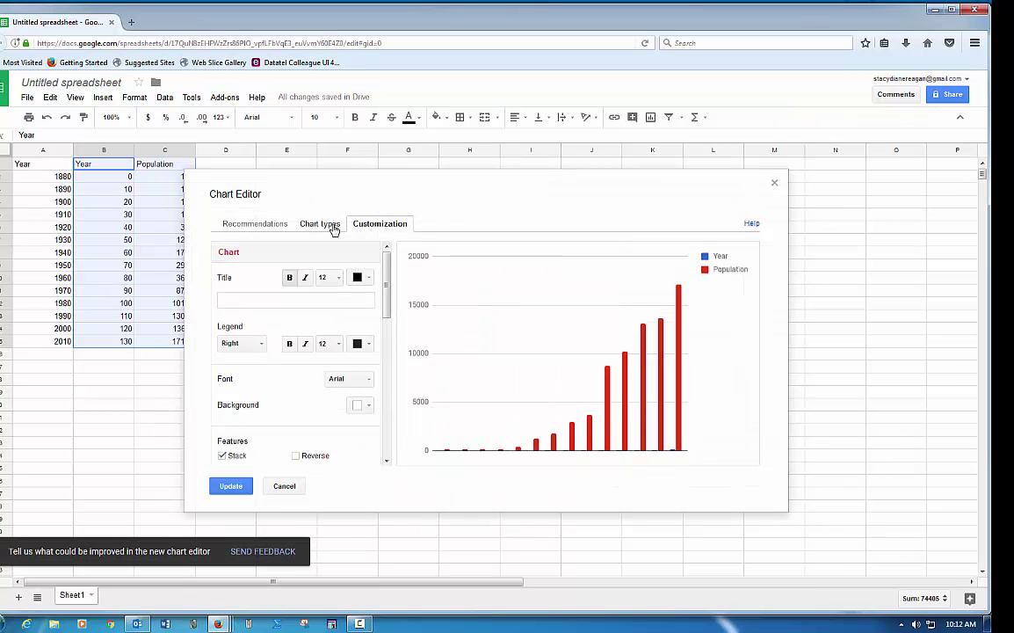
{"action": "left_click", "coordinate": [321, 224]}
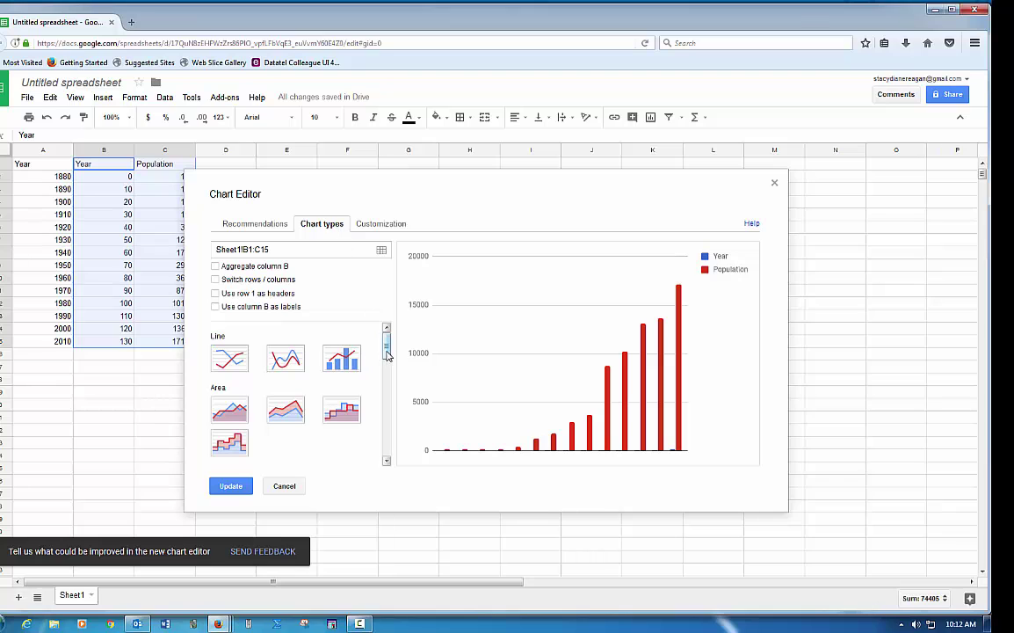
{"action": "scroll", "coordinate": [385, 369], "scroll_direction": "down", "scroll_amount": 5}
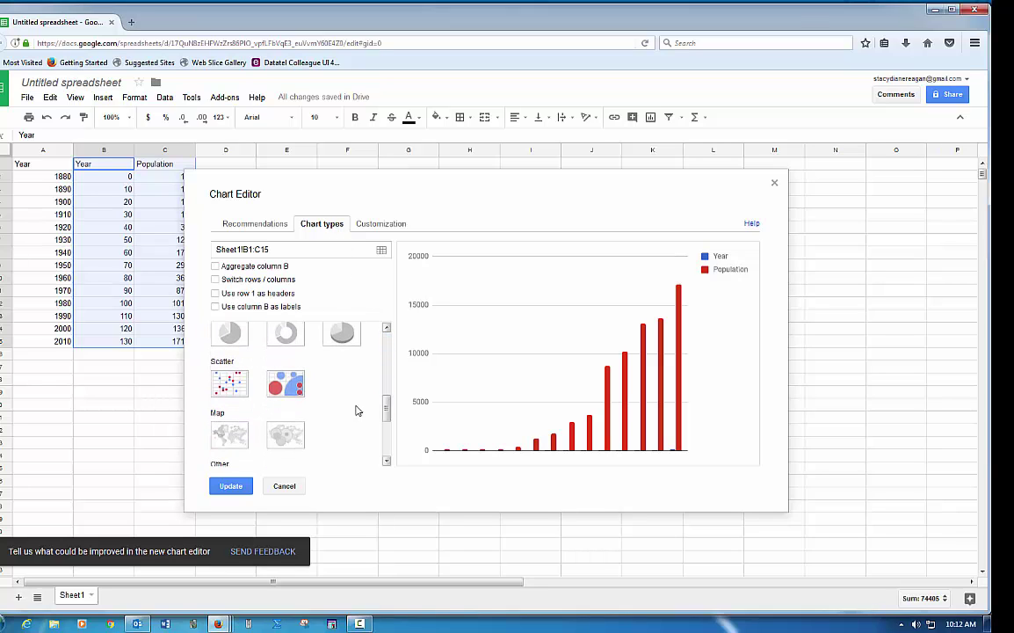
{"action": "left_click", "coordinate": [237, 390]}
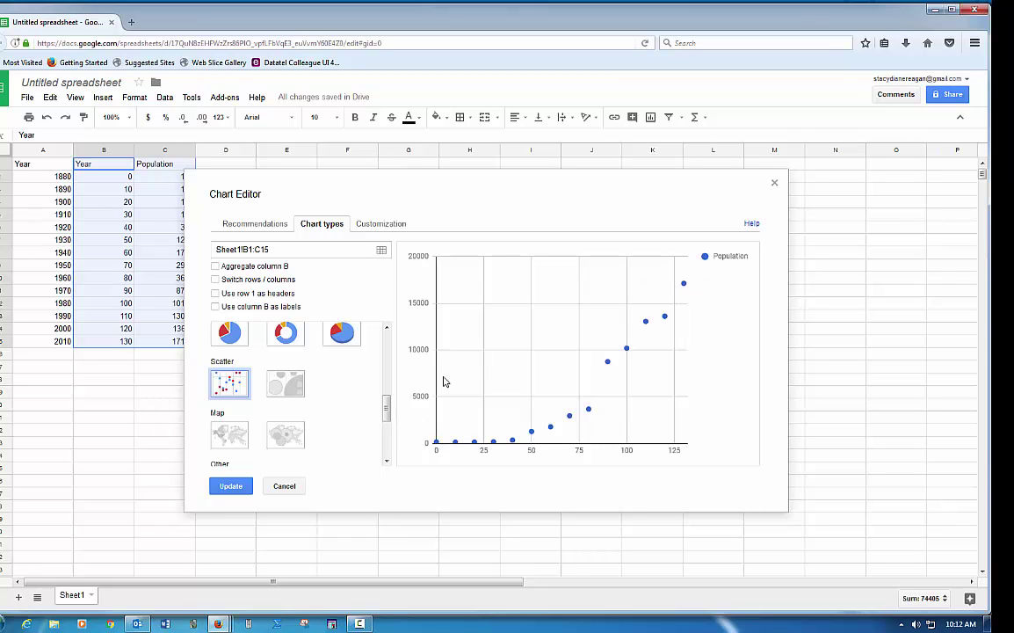
- Add a Linear trendline to the Population series and show its R² value in the legend
{"action": "left_click", "coordinate": [365, 225]}
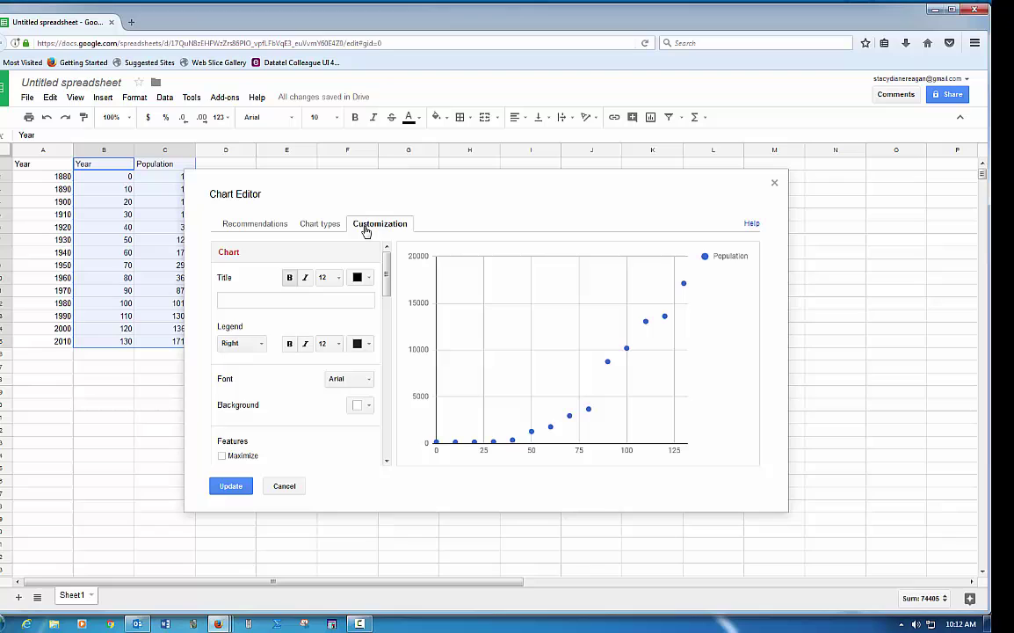
{"action": "left_click_drag", "start_coordinate": [387, 313], "coordinate": [395, 446]}
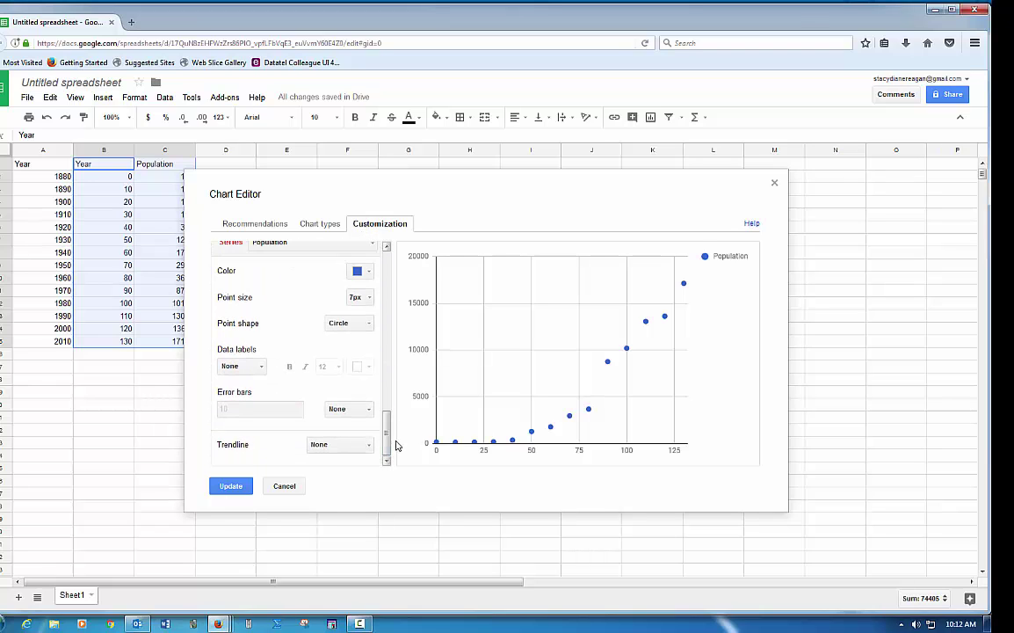
{"action": "left_click", "coordinate": [368, 444]}
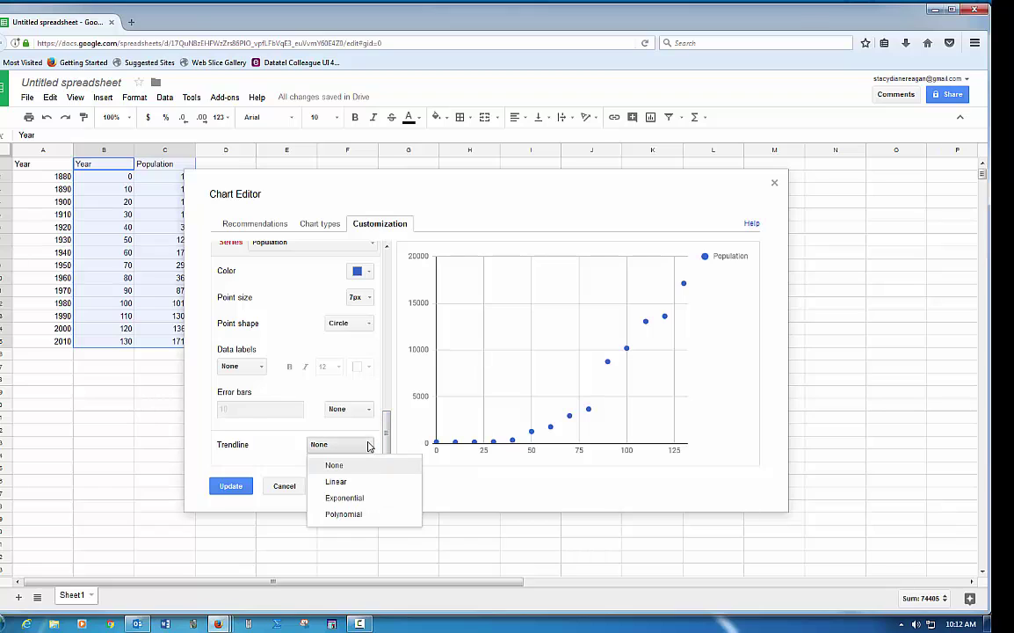
{"action": "left_click", "coordinate": [336, 481]}
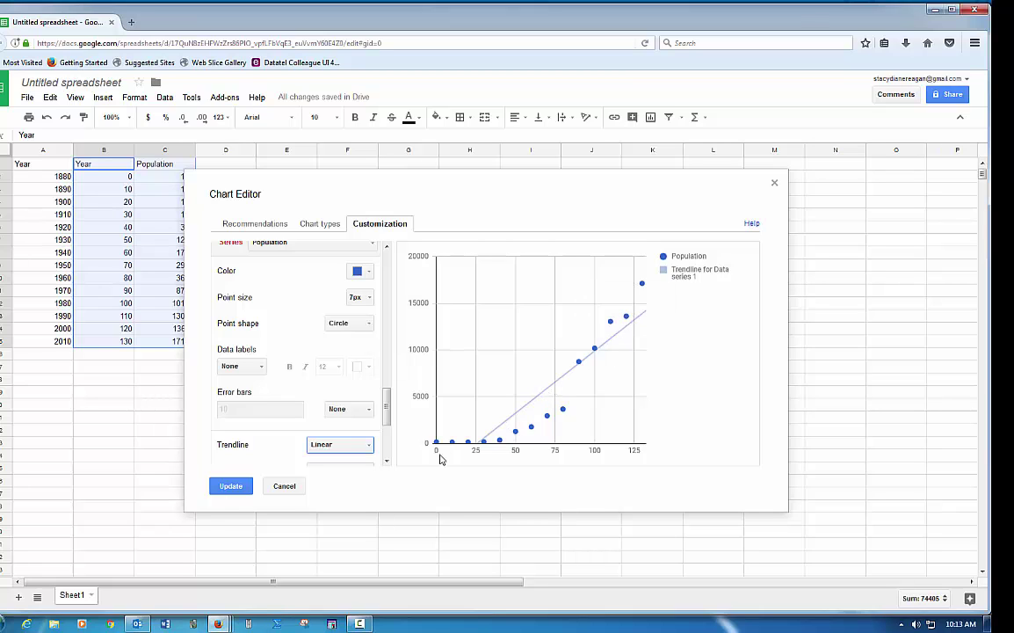
{"action": "scroll", "coordinate": [383, 421], "scroll_direction": "down", "scroll_amount": 2}
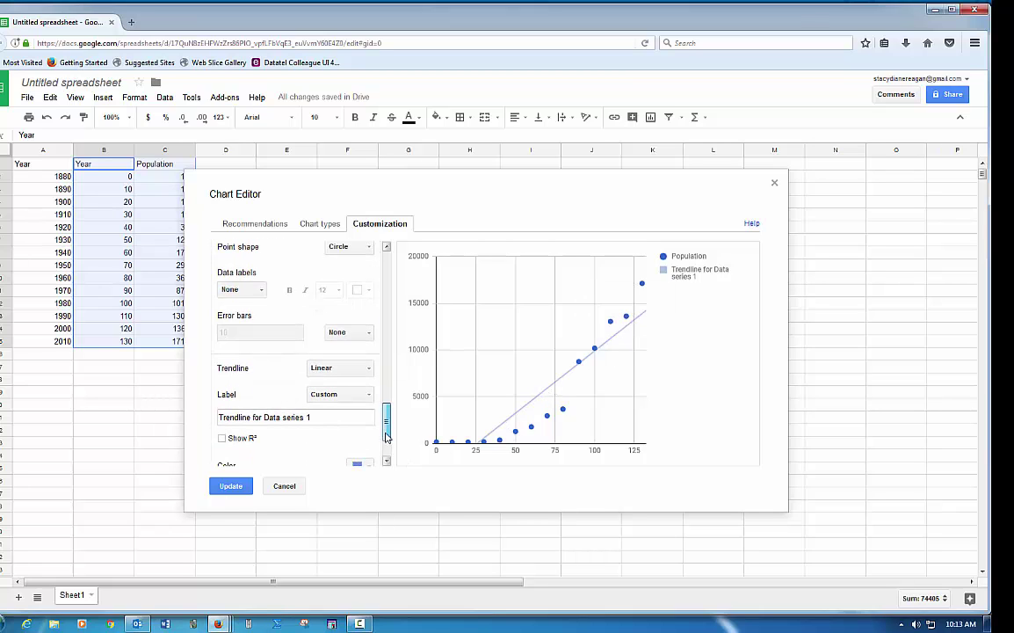
{"action": "left_click", "coordinate": [222, 439]}
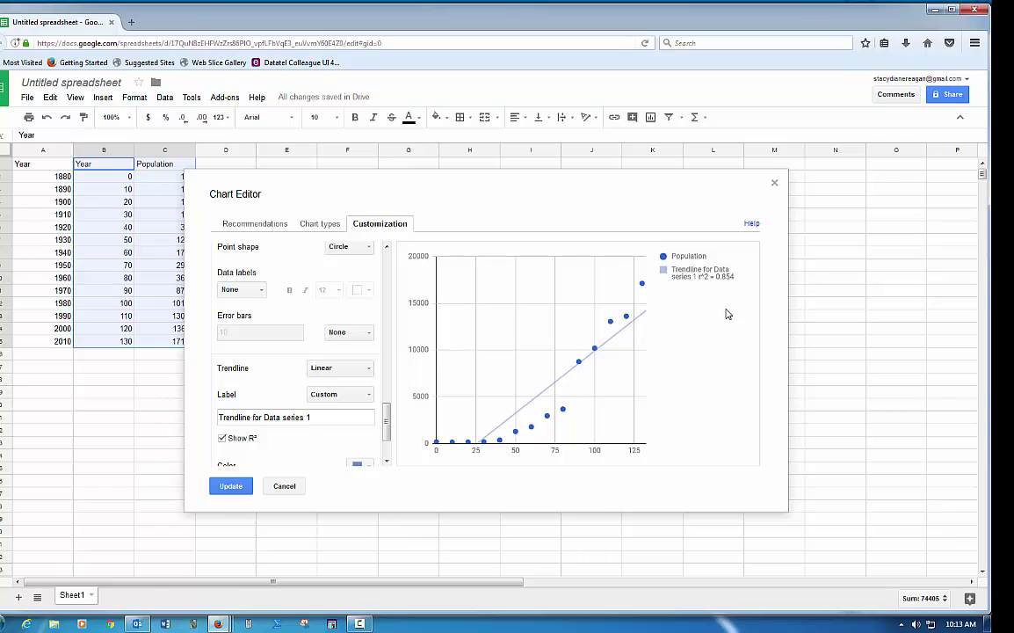
- Try an Exponential trendline on the Population series for comparison, and set the trendline type to Polynomial
{"action": "left_click", "coordinate": [370, 374]}
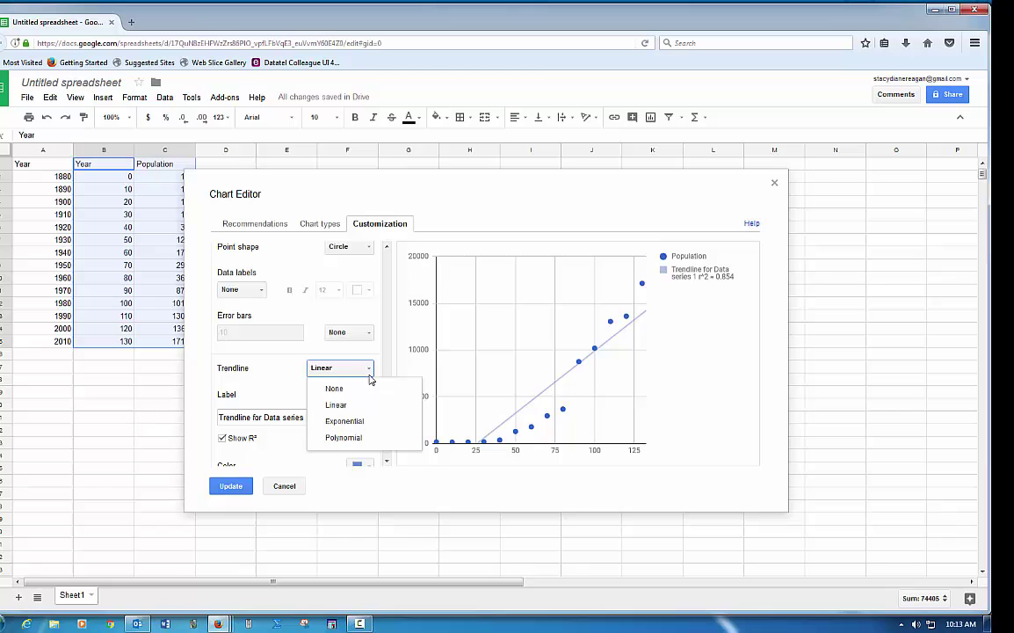
{"action": "left_click", "coordinate": [367, 422]}
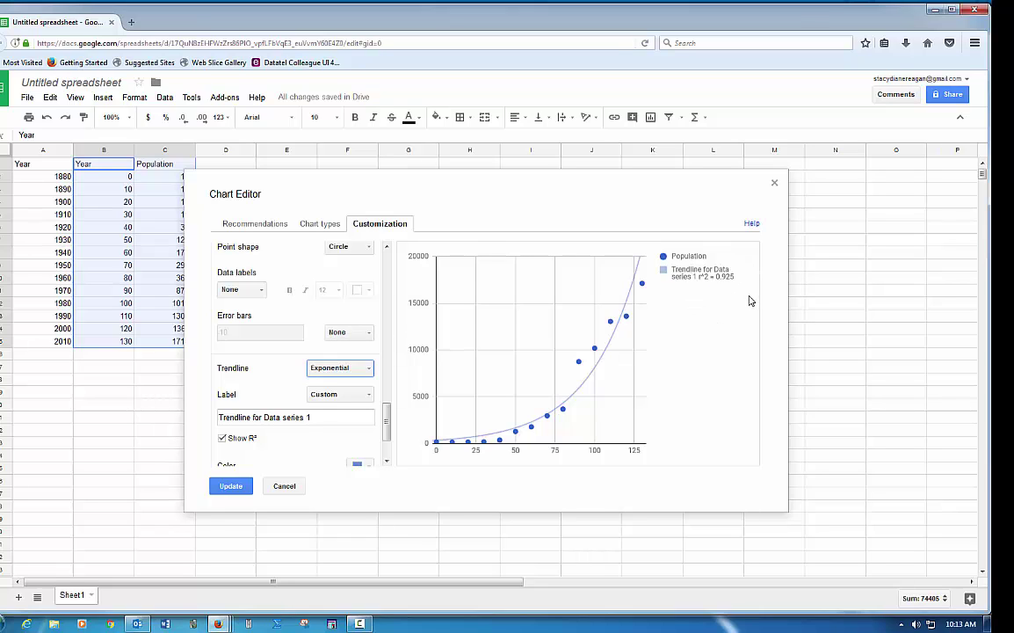
{"action": "left_click", "coordinate": [369, 369]}
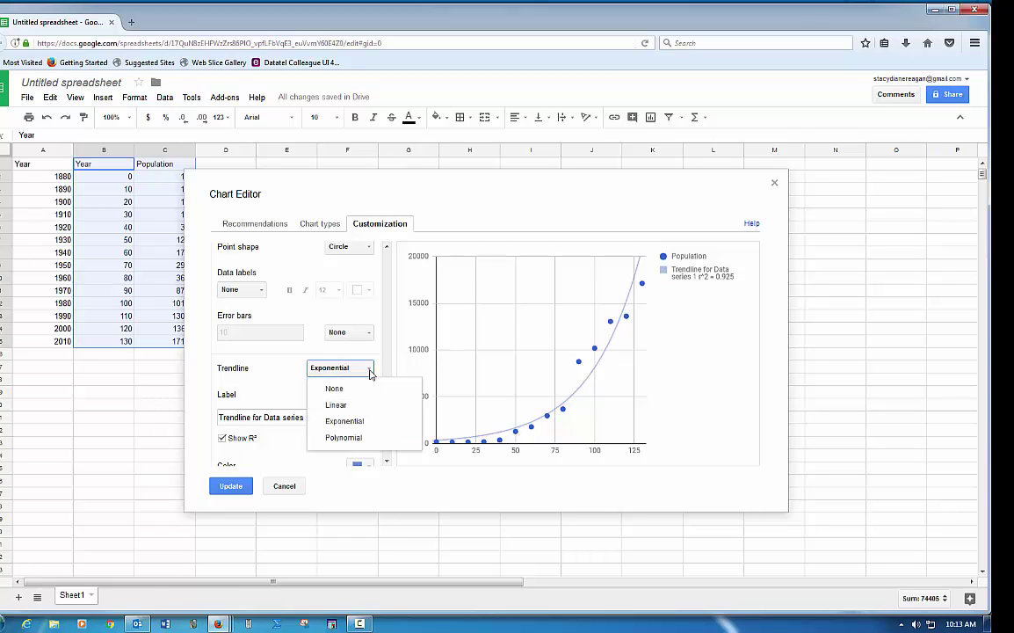
{"action": "left_click", "coordinate": [366, 439]}
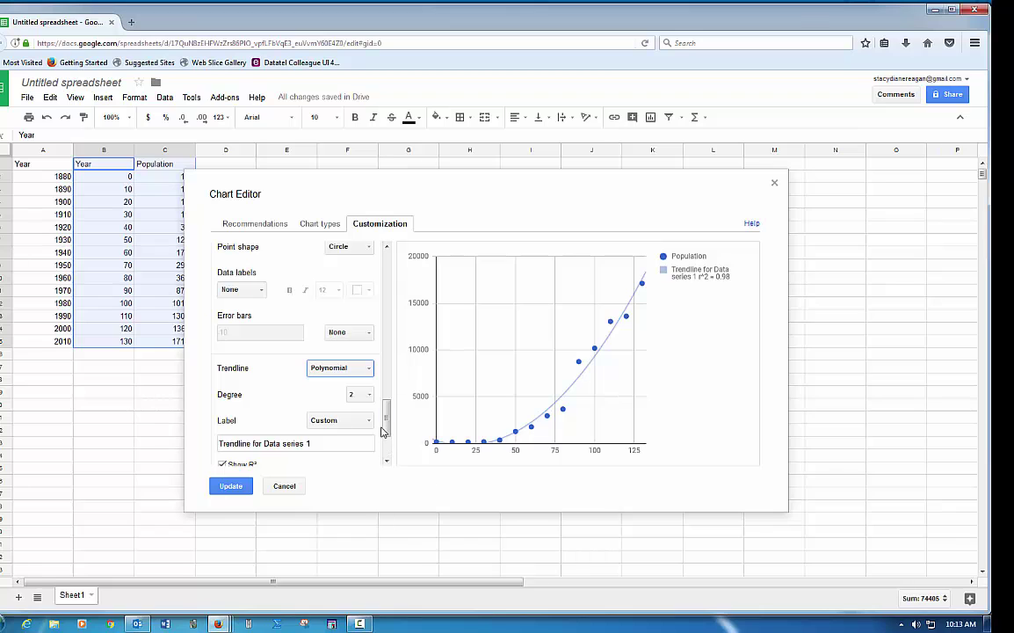
{"action": "left_click_drag", "start_coordinate": [384, 429], "coordinate": [384, 438]}
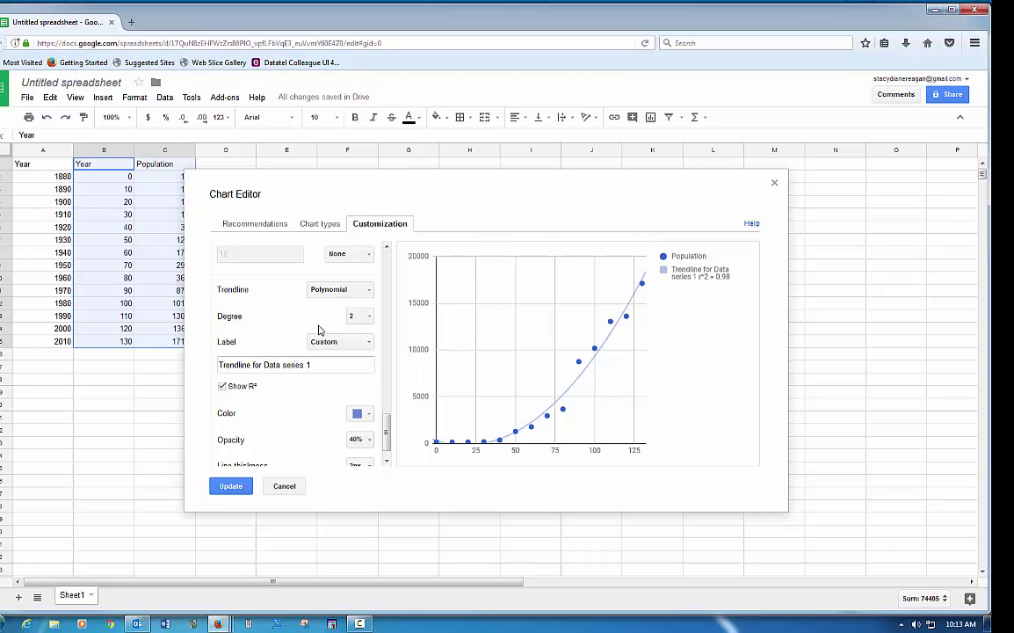
{"action": "scroll", "coordinate": [319, 328], "scroll_direction": "up", "scroll_amount": 1}
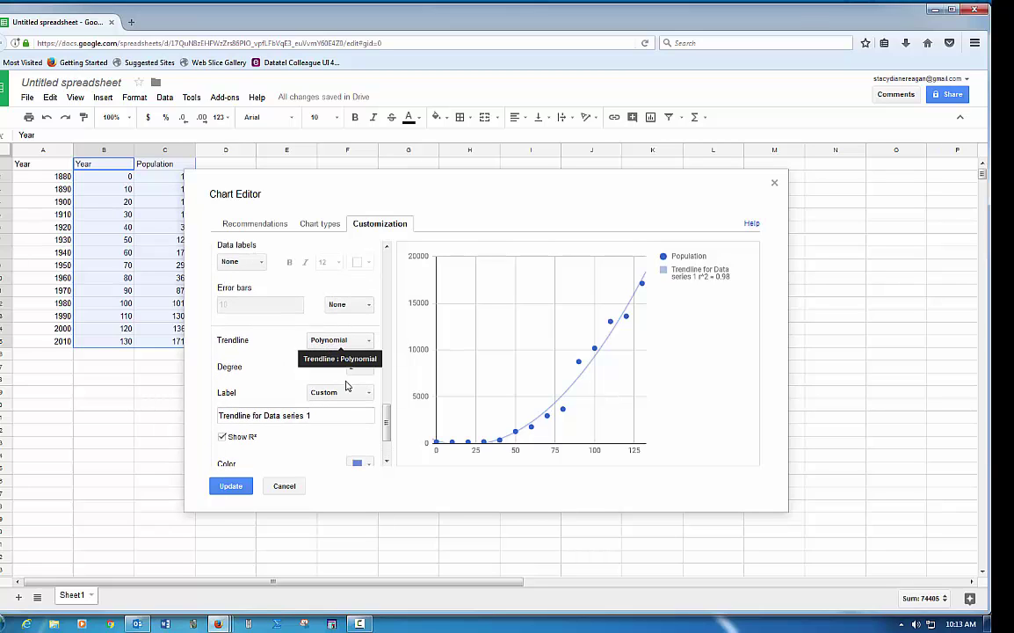
- Label the Polynomial trendline with its equation and enter y=323-52.9x+1.43x^2 as text in cell G30
{"action": "left_click", "coordinate": [343, 392]}
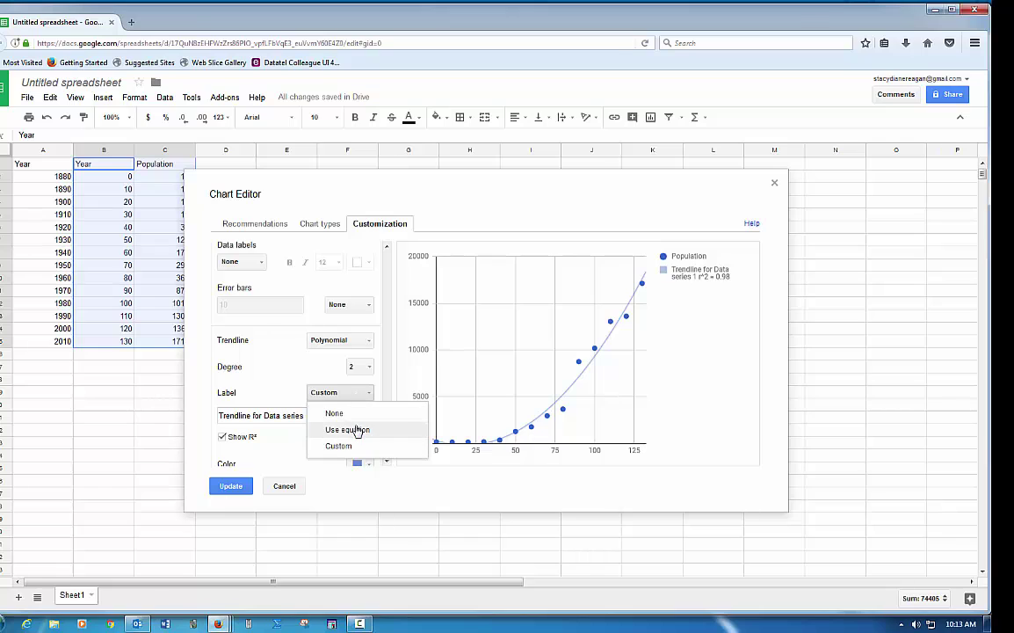
{"action": "left_click", "coordinate": [357, 430]}
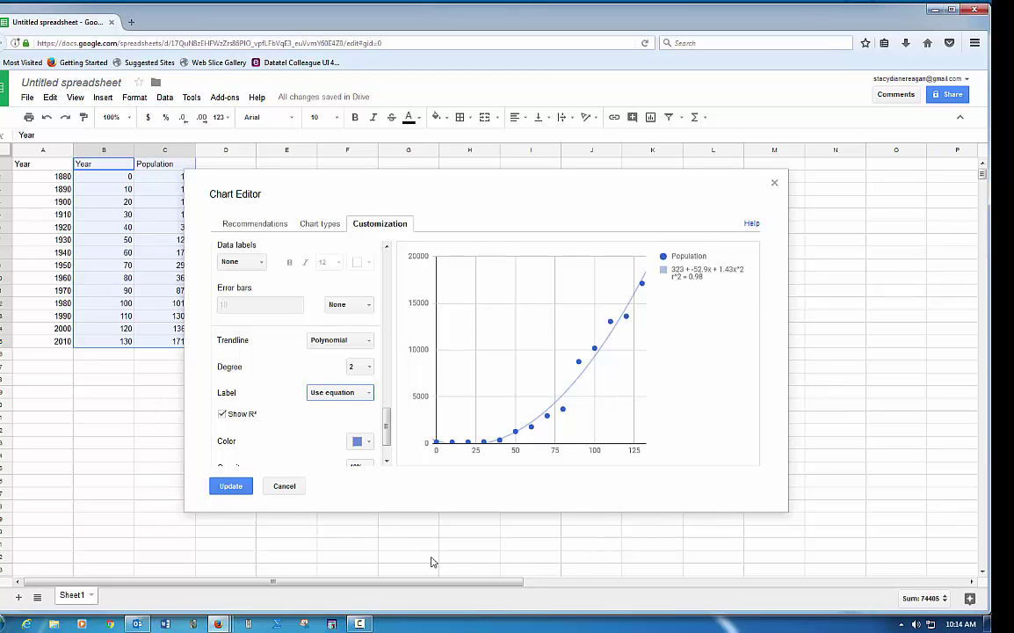
{"action": "left_click", "coordinate": [405, 532]}
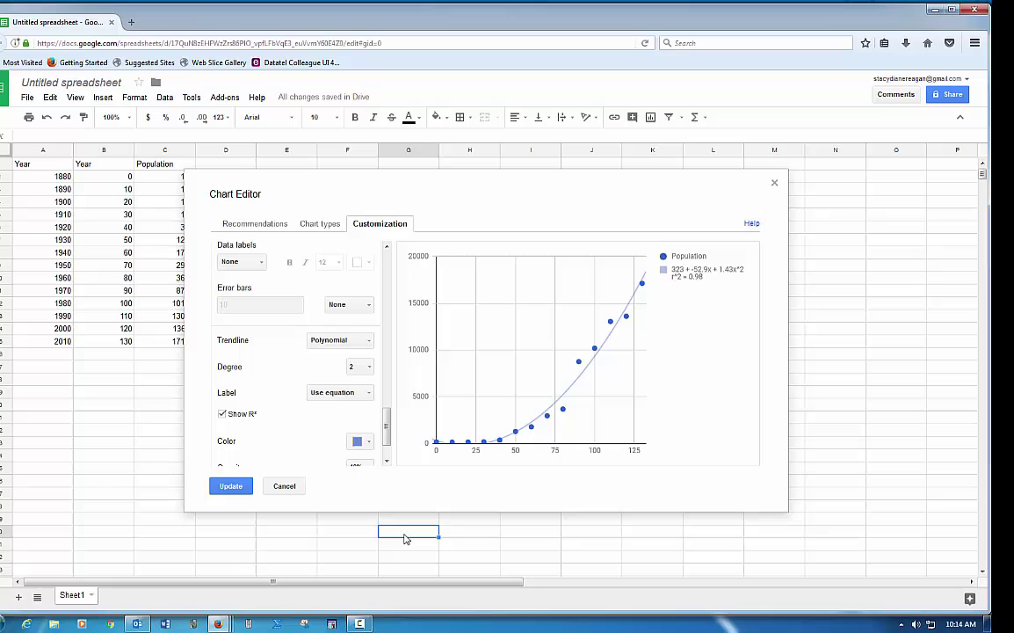
{"action": "type", "text": "y=323"}
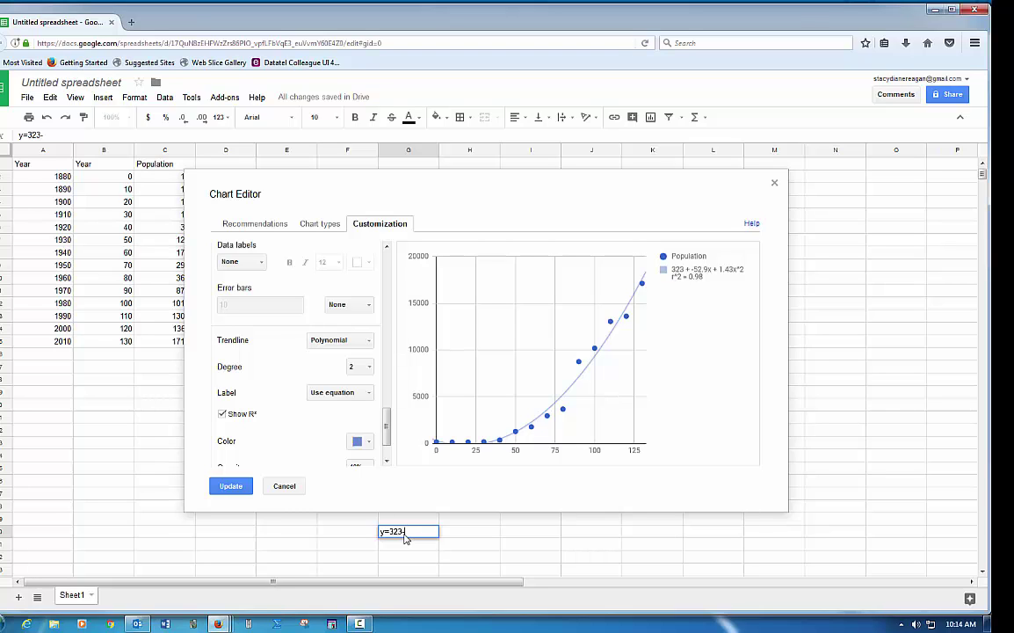
{"action": "type", "text": "-52.9x+1.4"}
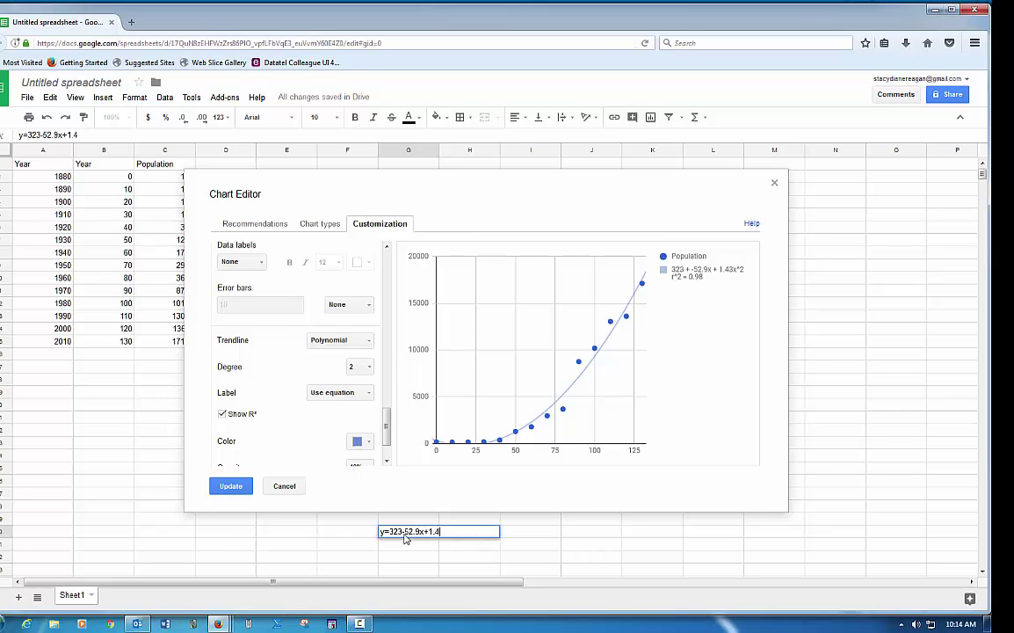
{"action": "type", "text": "3x^2"}
{"action": "left_click", "coordinate": [529, 538]}
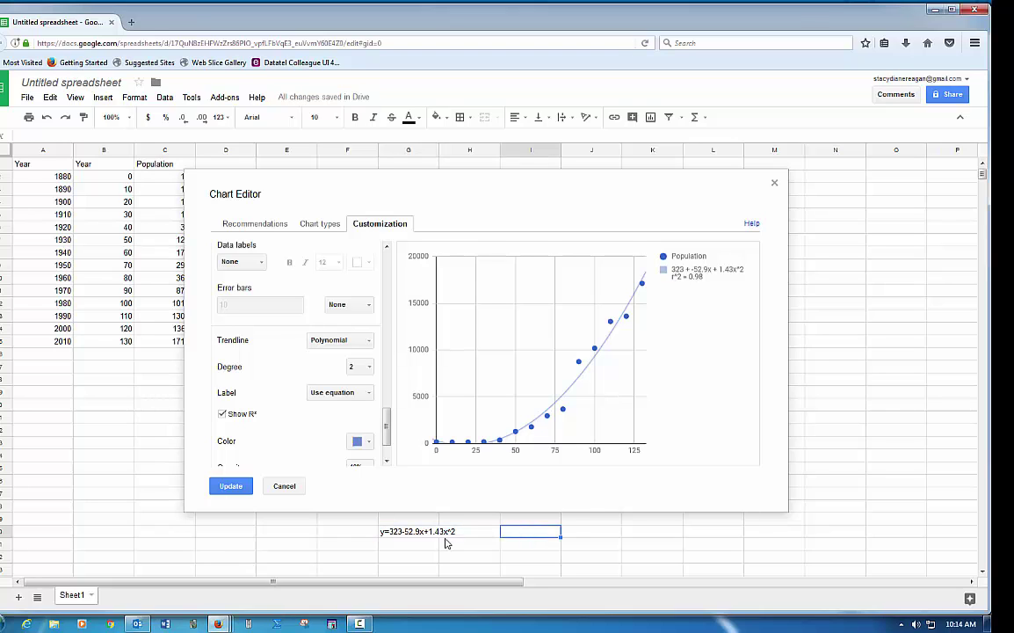
- Begin a formula in cell G31, below the equation text, with the constant term 323
{"action": "left_click", "coordinate": [400, 544]}
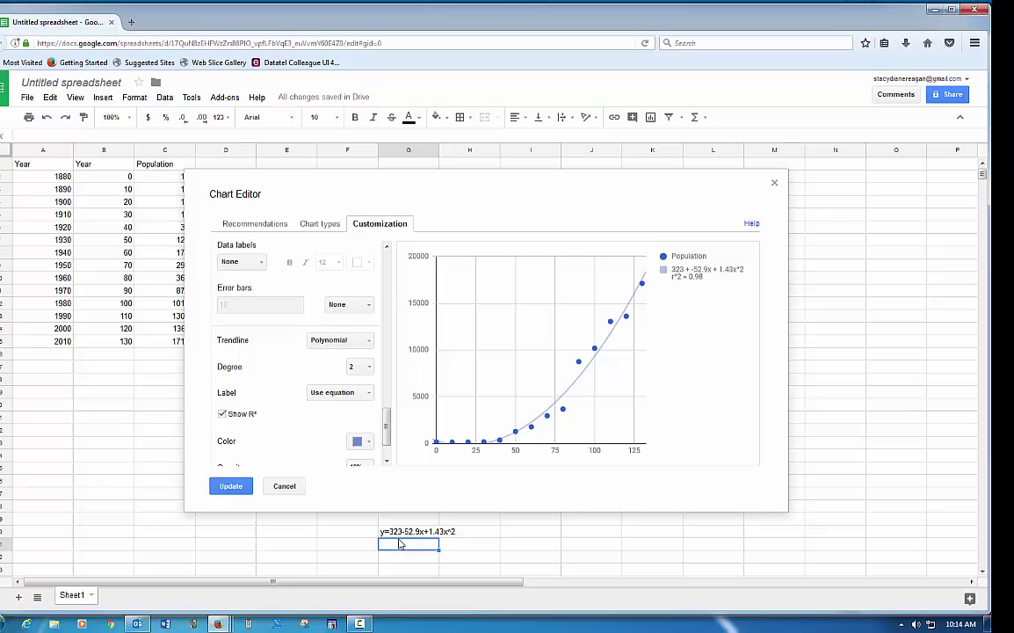
{"action": "type", "text": "="}
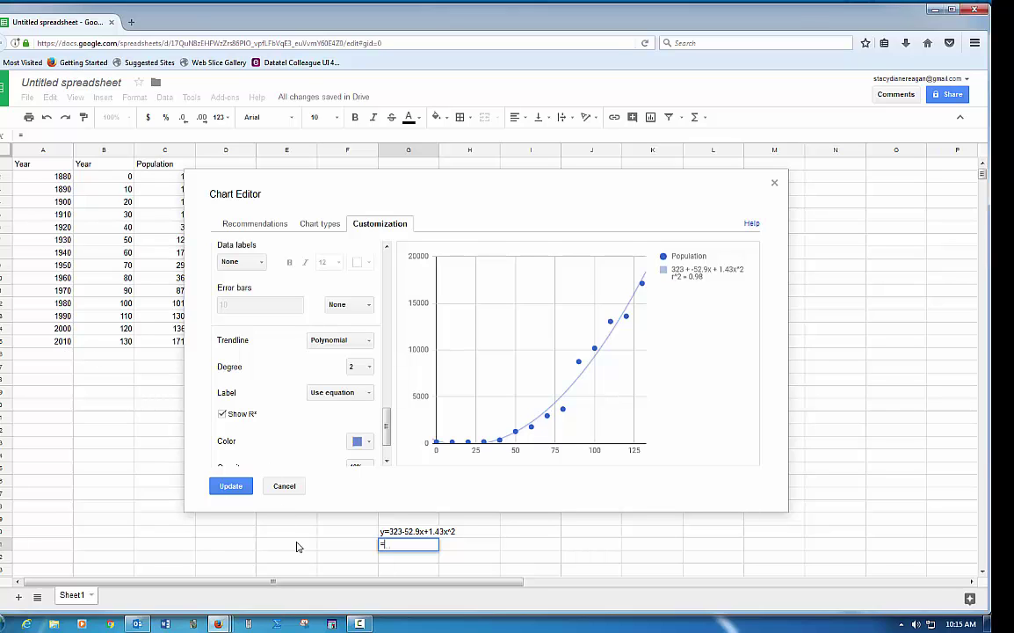
{"action": "type", "text": "323"}
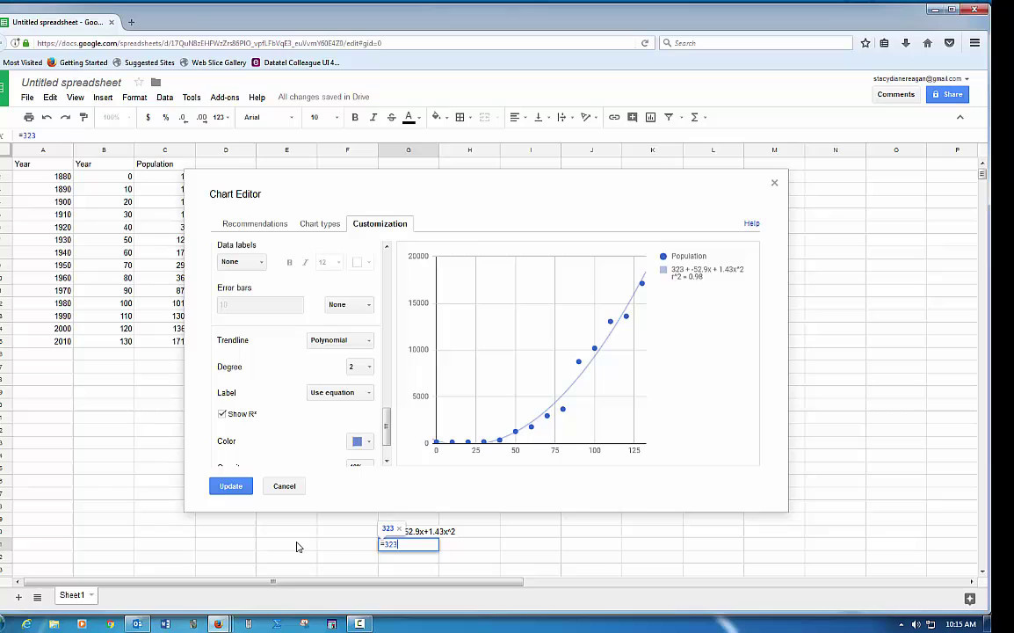
{"action": "type", "text": "*"}
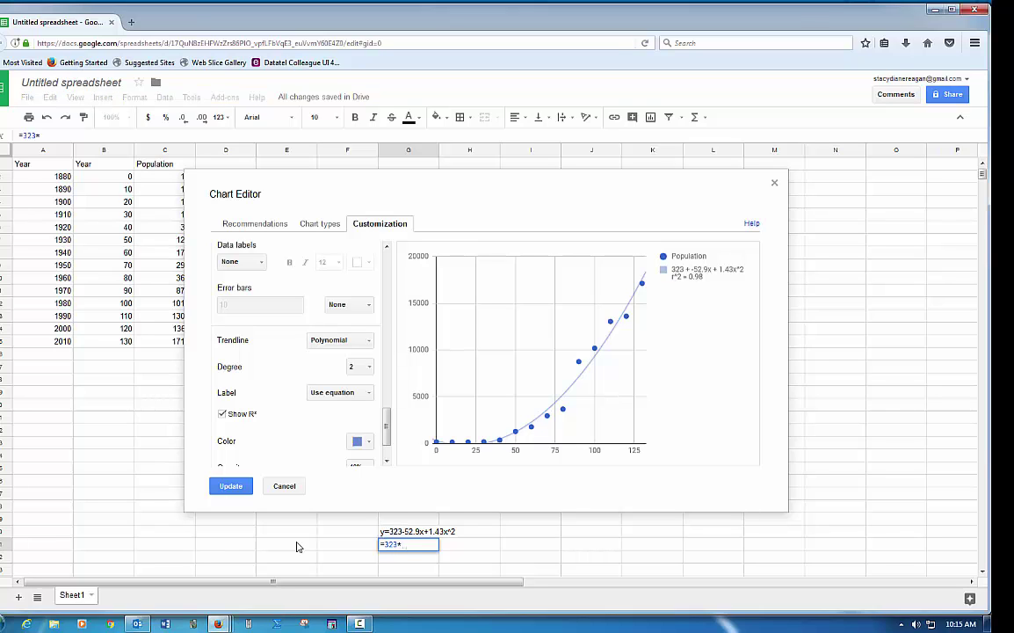
{"action": "type", "text": "140"}
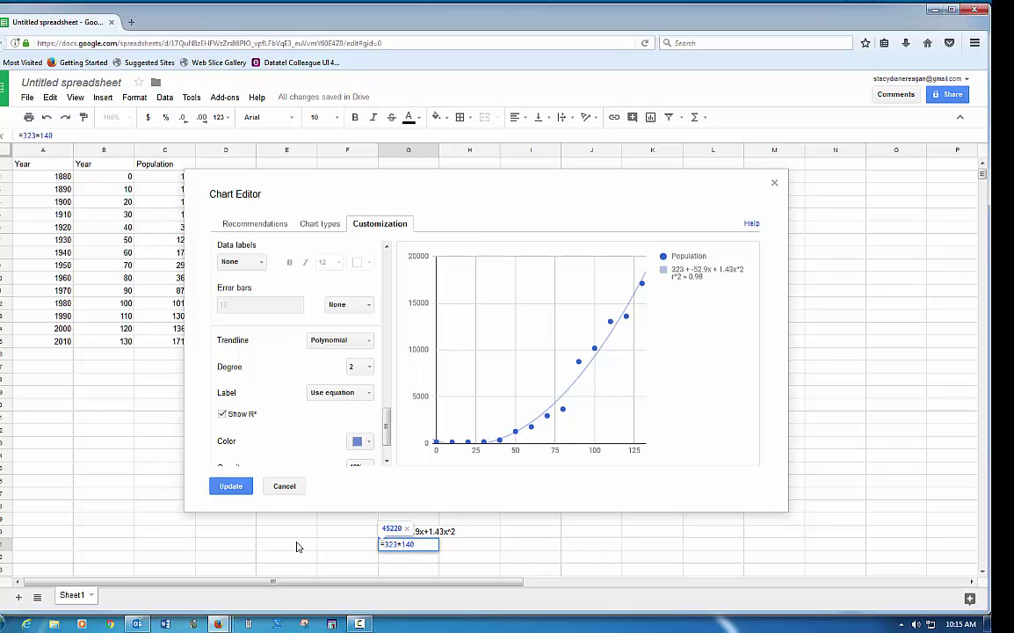
{"action": "type", "text": "-"}
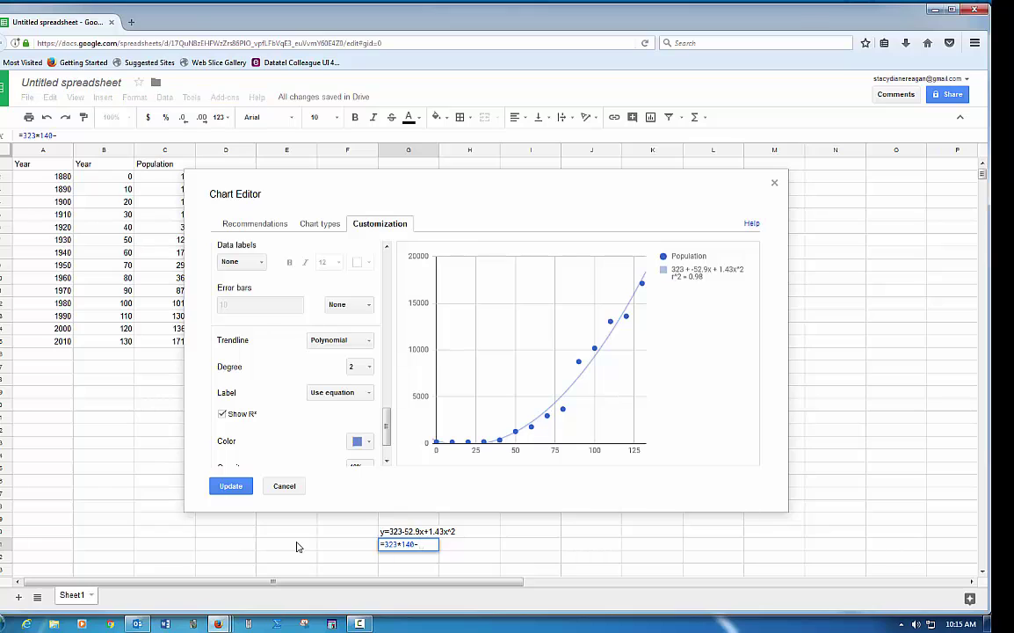
{"action": "type", "text": "52.9"}
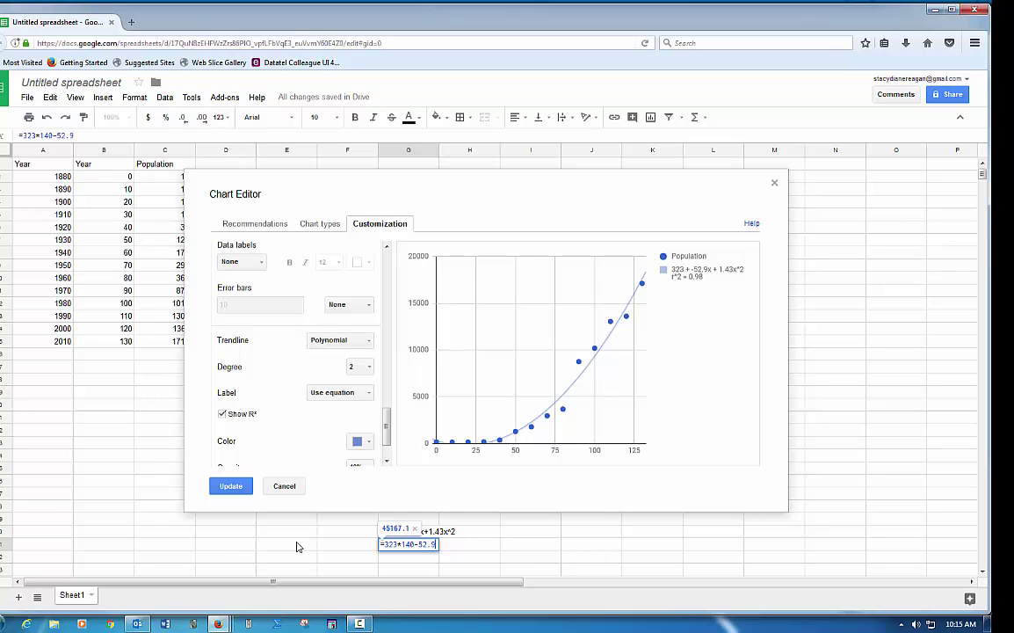
{"action": "type", "text": "*"}
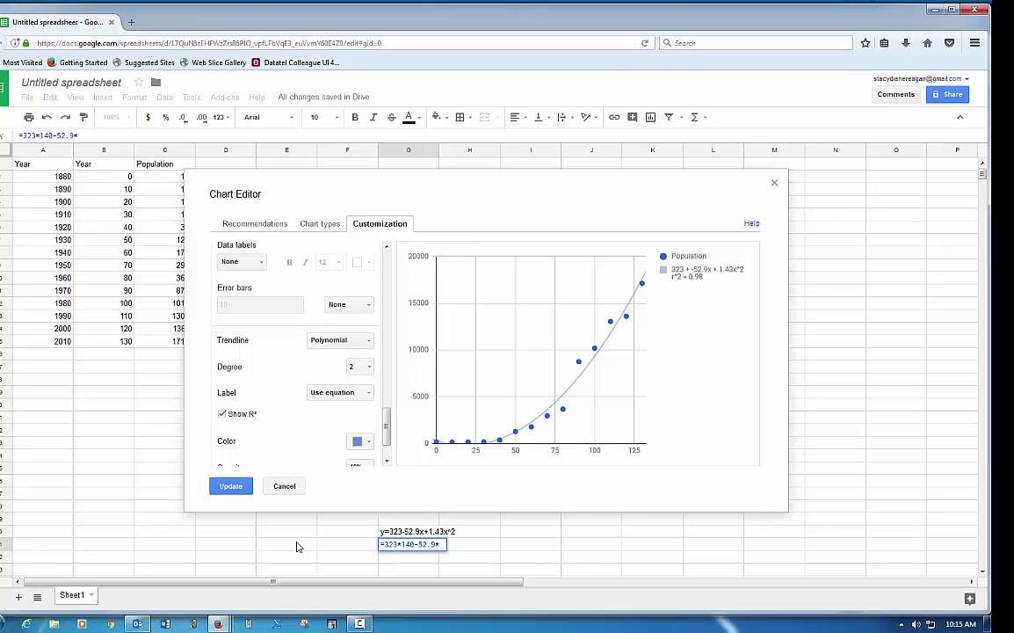
{"action": "key", "text": "BackSpace"}
{"action": "key", "text": "BackSpace"}
{"action": "key", "text": "BackSpace"}
{"action": "key", "text": "BackSpace"}
{"action": "key", "text": "BackSpace"}
{"action": "key", "text": "BackSpace"}
{"action": "key", "text": "BackSpace"}
{"action": "key", "text": "BackSpace"}
{"action": "key", "text": "BackSpace"}
{"action": "key", "text": "BackSpace"}
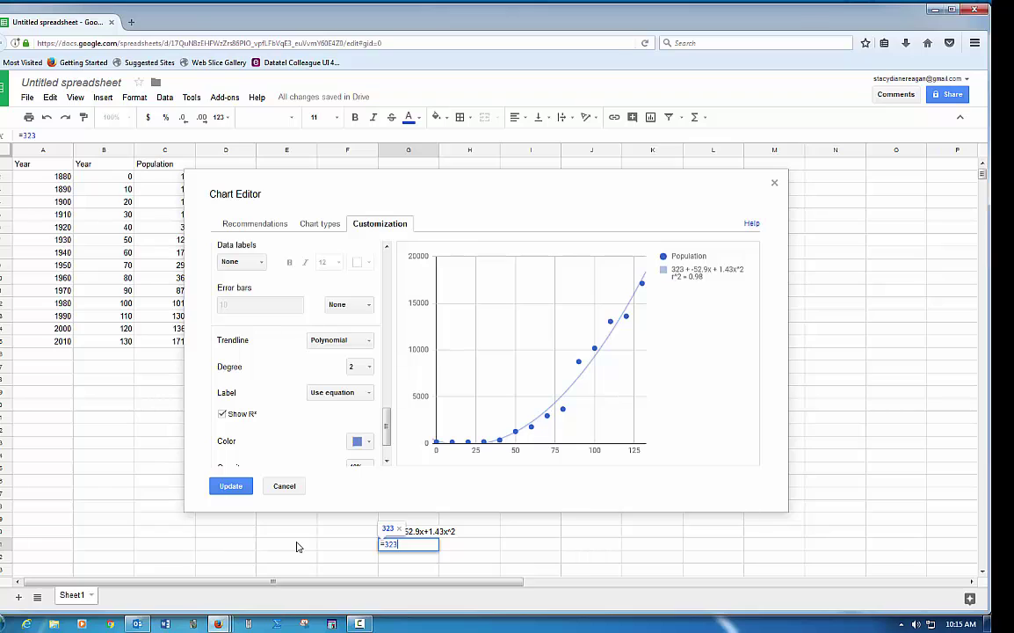
- Complete the formula in G31 as =323-52.9*140+1.43*(140^2) to predict the population at year 140
{"action": "type", "text": "-52.9*140"}
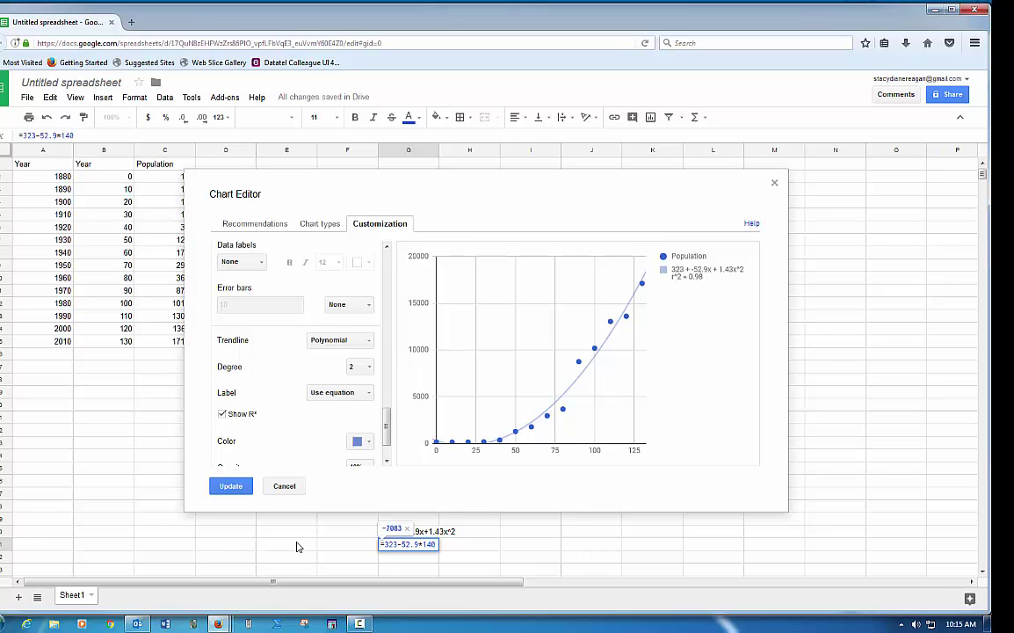
{"action": "type", "text": "+"}
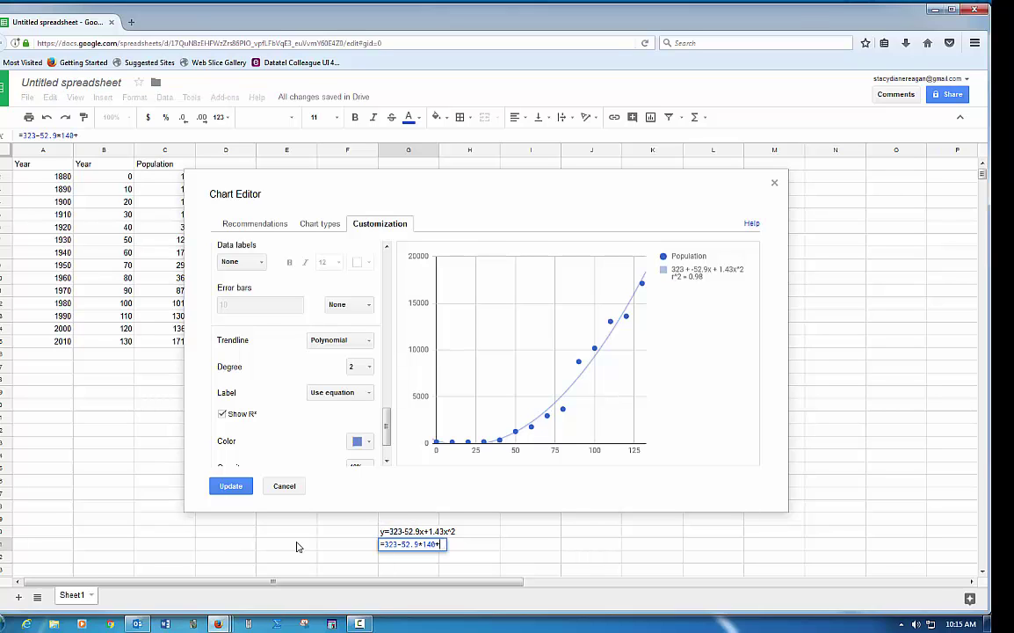
{"action": "type", "text": "1.43"}
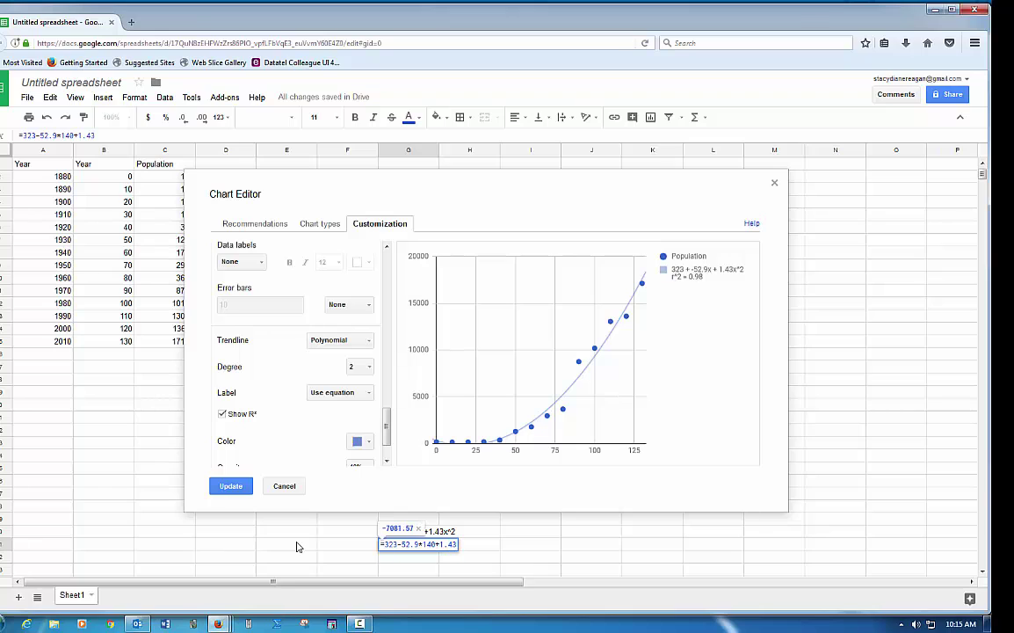
{"action": "type", "text": "*"}
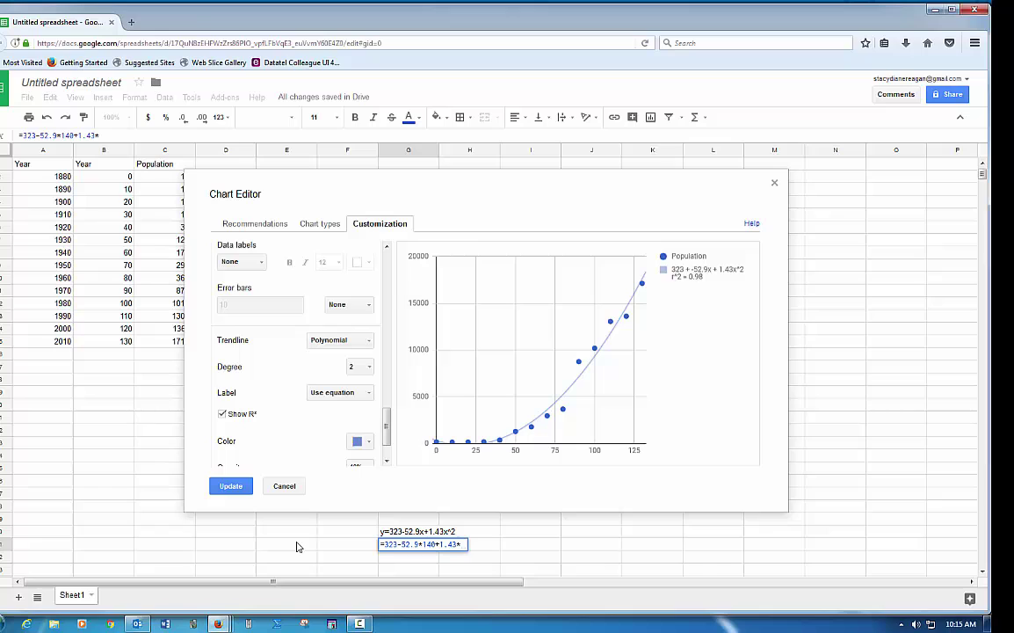
{"action": "type", "text": "("}
{"action": "type", "text": "140"}
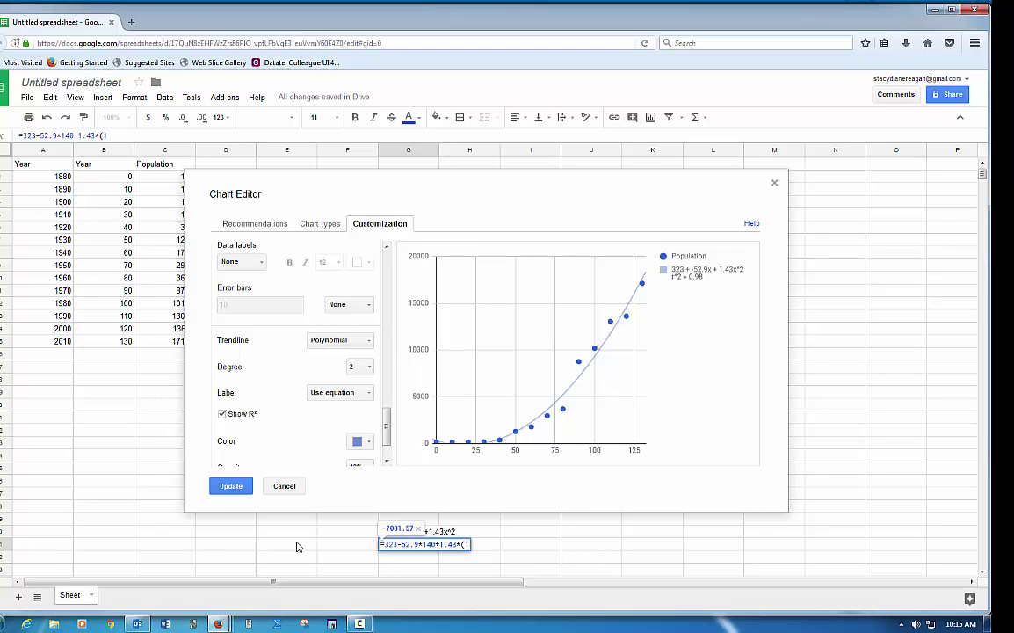
{"action": "type", "text": "^"}
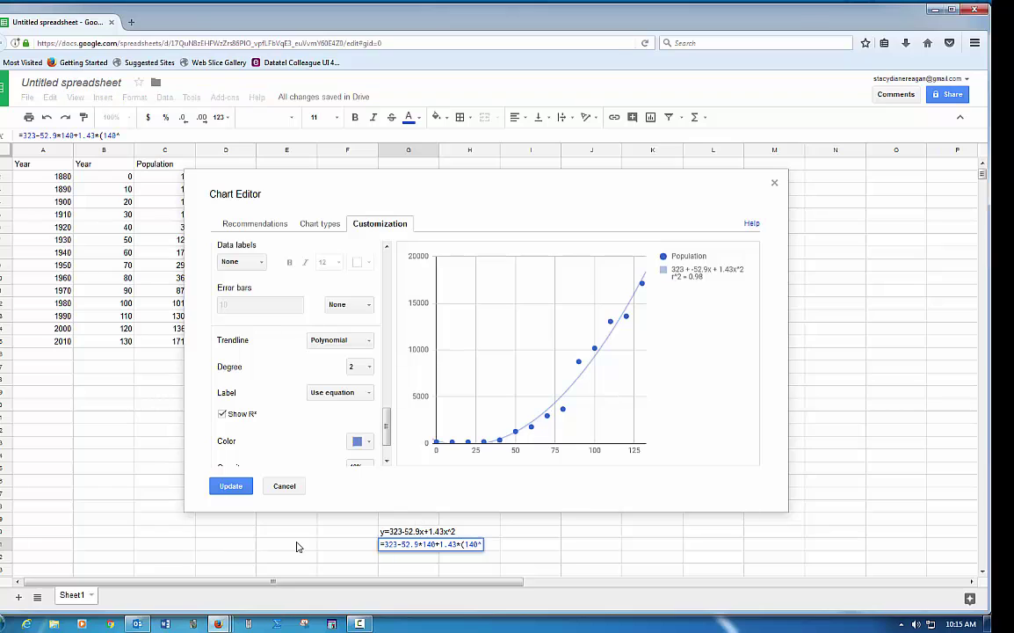
{"action": "type", "text": "2)"}
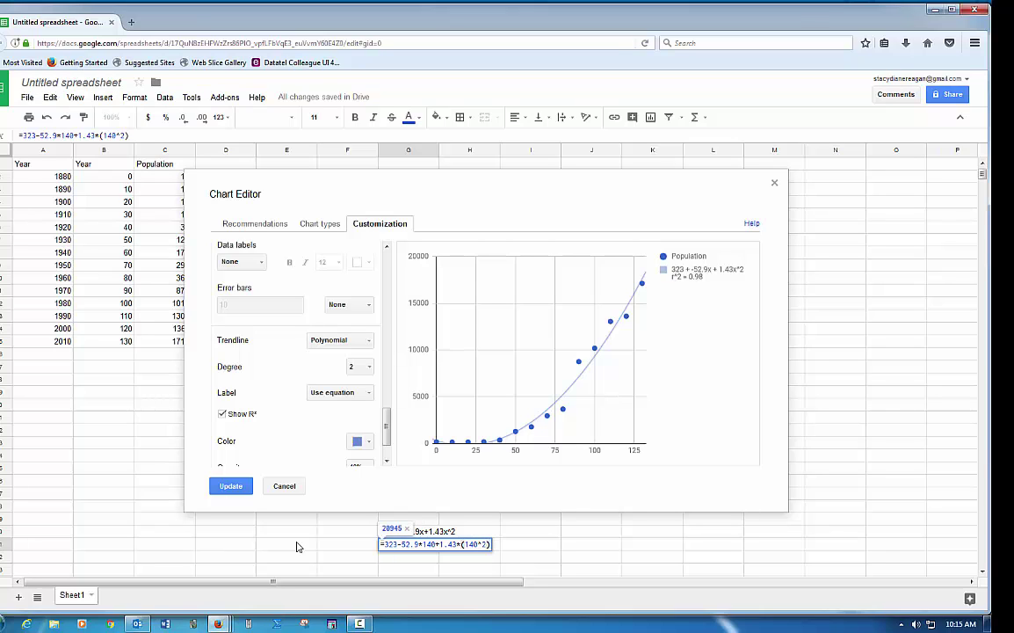
{"action": "key", "text": "Return"}
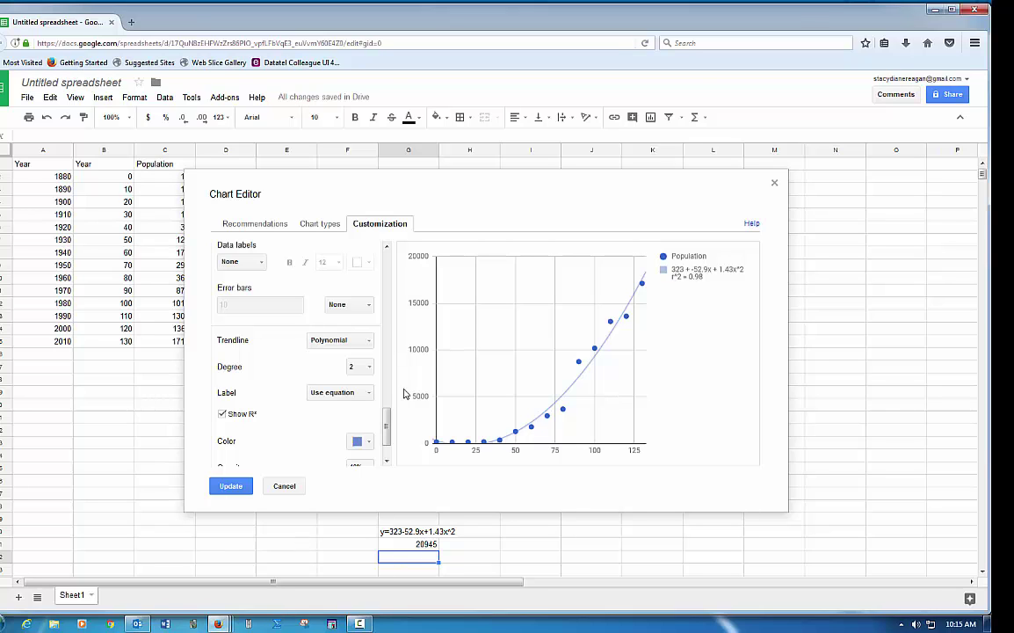
- Move the chart editor clear of the data and compare the equations and R² values of the Linear, Exponential and Polynomial trendlines
{"action": "left_click_drag", "start_coordinate": [370, 199], "coordinate": [428, 202]}
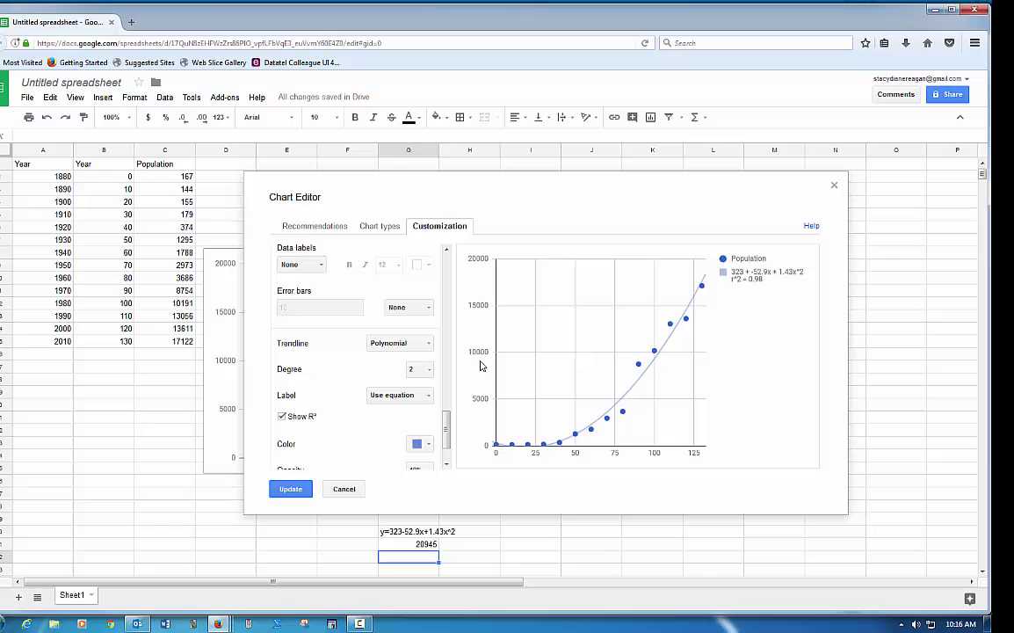
{"action": "left_click", "coordinate": [425, 344]}
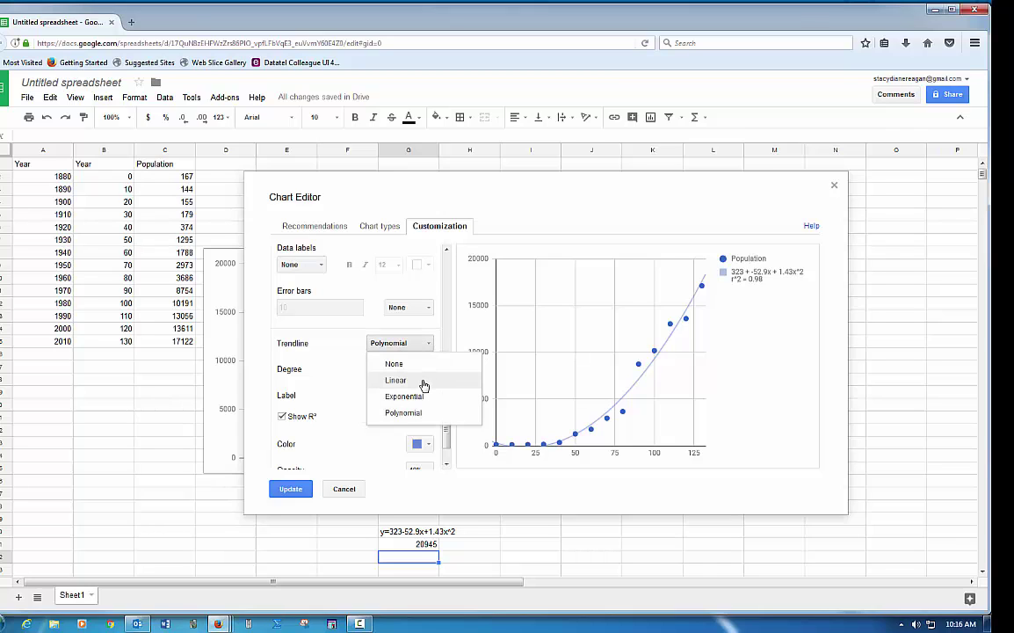
{"action": "left_click", "coordinate": [424, 385]}
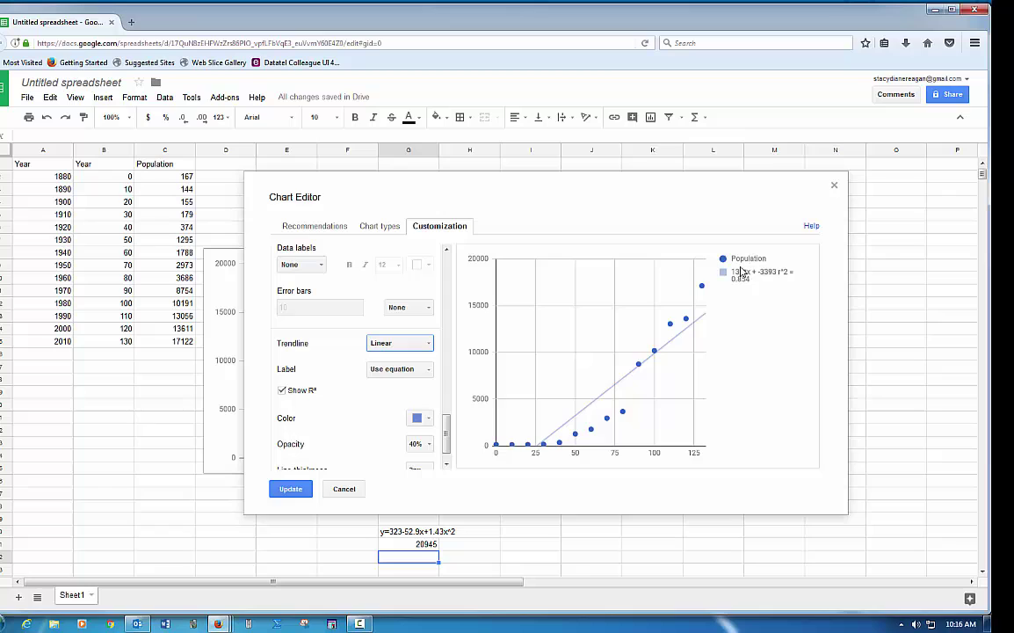
{"action": "left_click", "coordinate": [427, 349]}
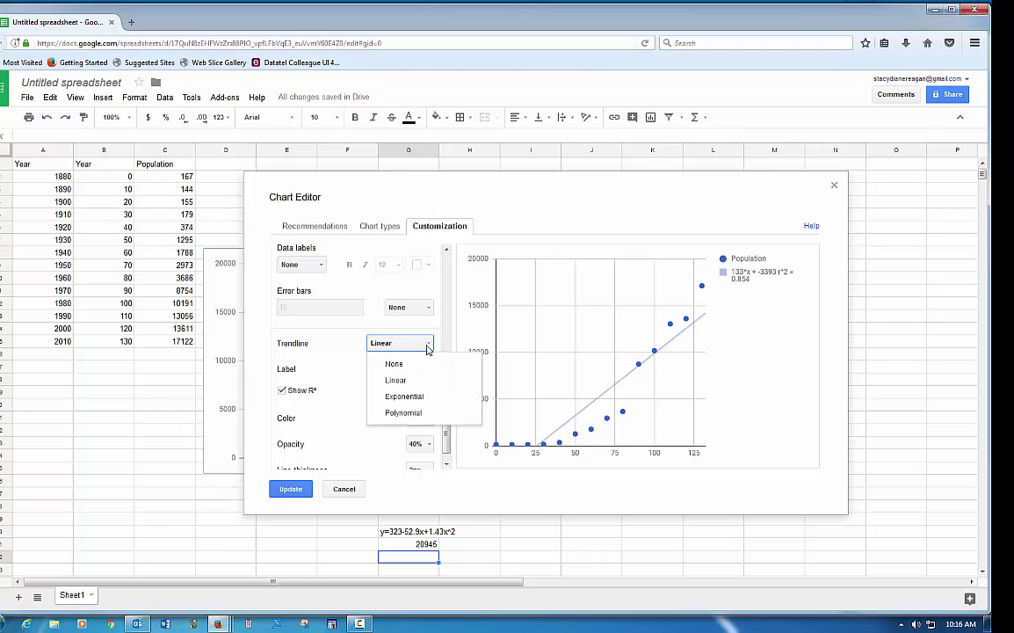
{"action": "left_click", "coordinate": [420, 397]}
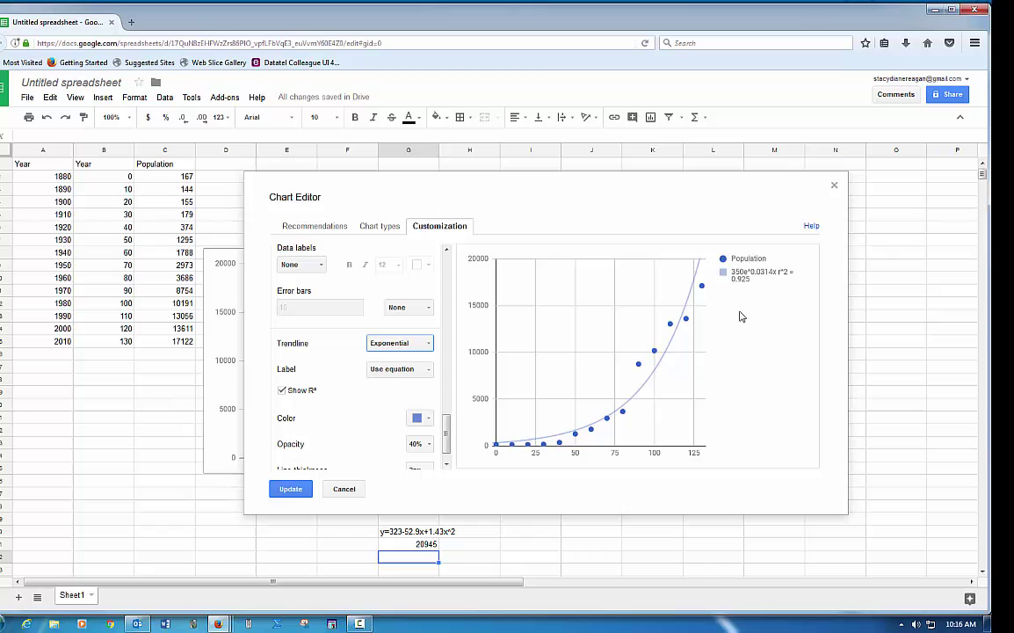
{"action": "left_click", "coordinate": [426, 346]}
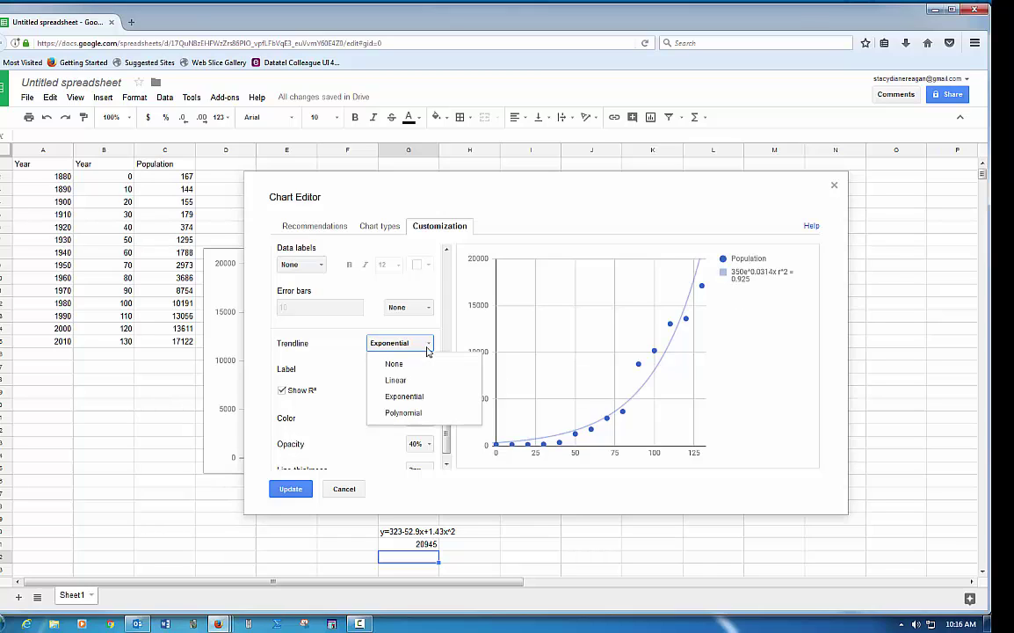
{"action": "left_click", "coordinate": [409, 413]}
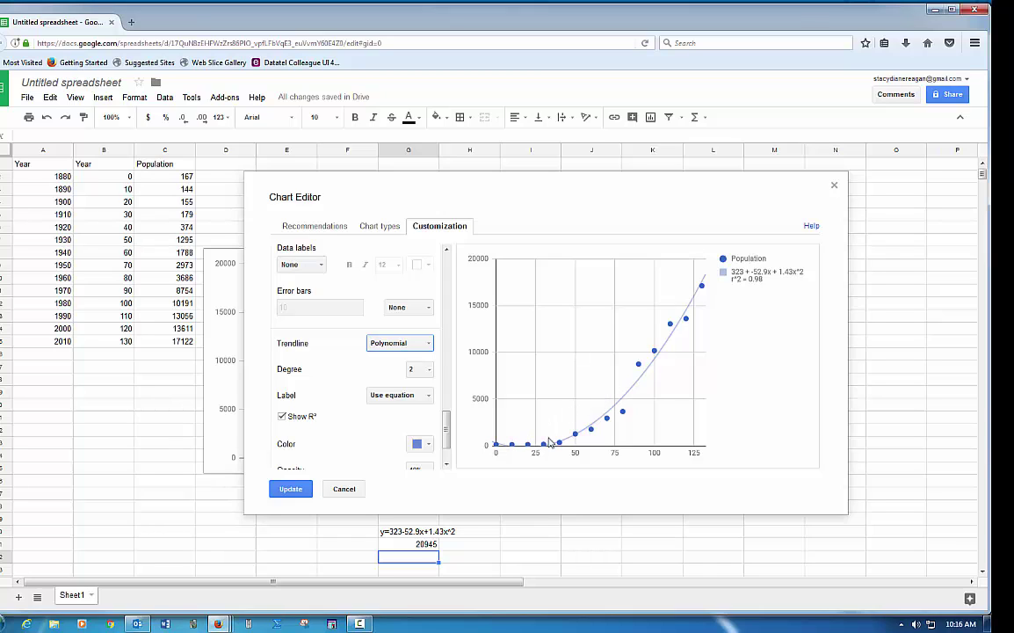
- Set the Population trendline to Exponential and enter its equation, y=350e^0.0314x, as text in cell J30
{"action": "left_click", "coordinate": [428, 345]}
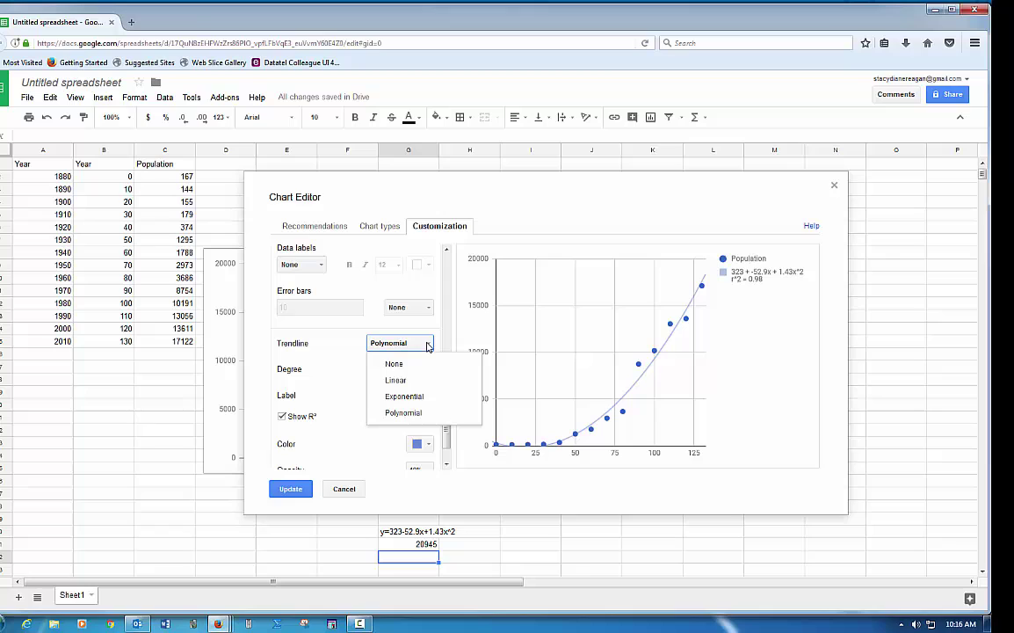
{"action": "left_click", "coordinate": [424, 399]}
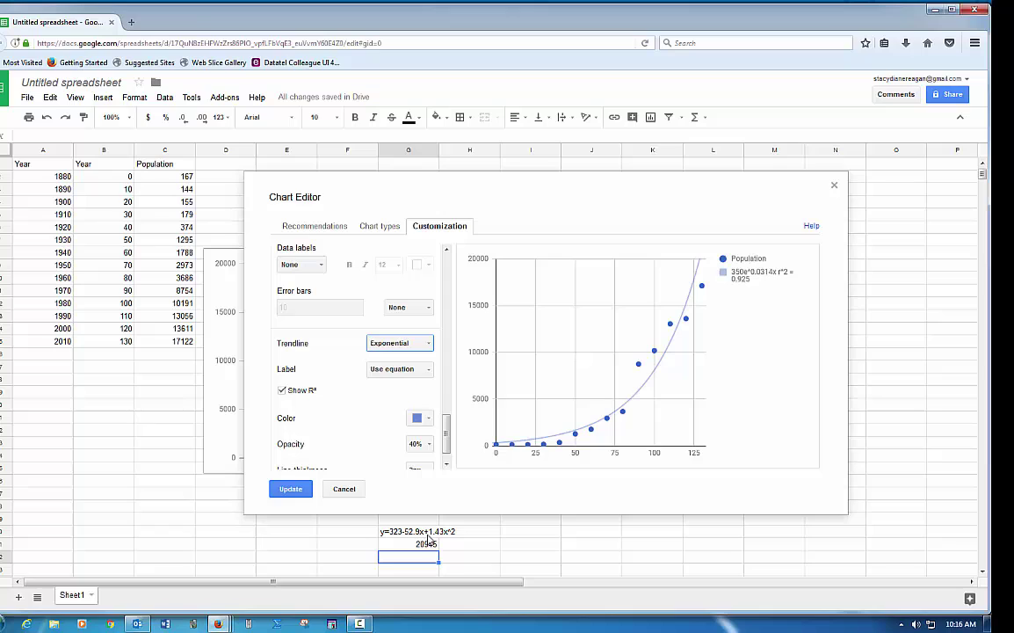
{"action": "left_click", "coordinate": [574, 534]}
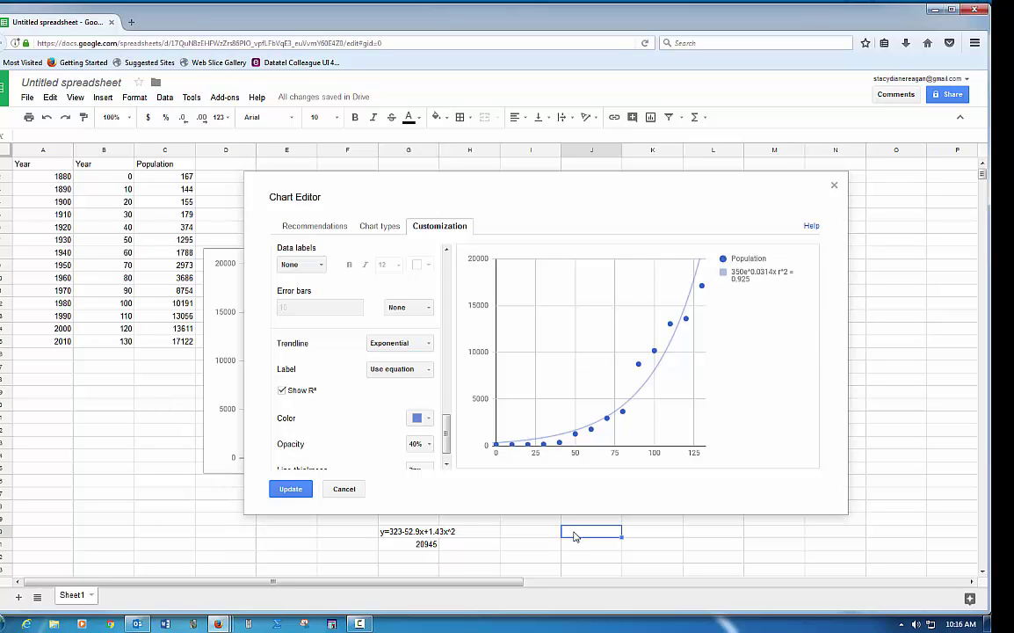
{"action": "type", "text": "y=350e^0.314x"}
{"action": "left_click", "coordinate": [575, 559]}
- Switch to the TI-SmartView calculator and show its display in the Large Screen view
{"action": "left_click", "coordinate": [248, 623]}
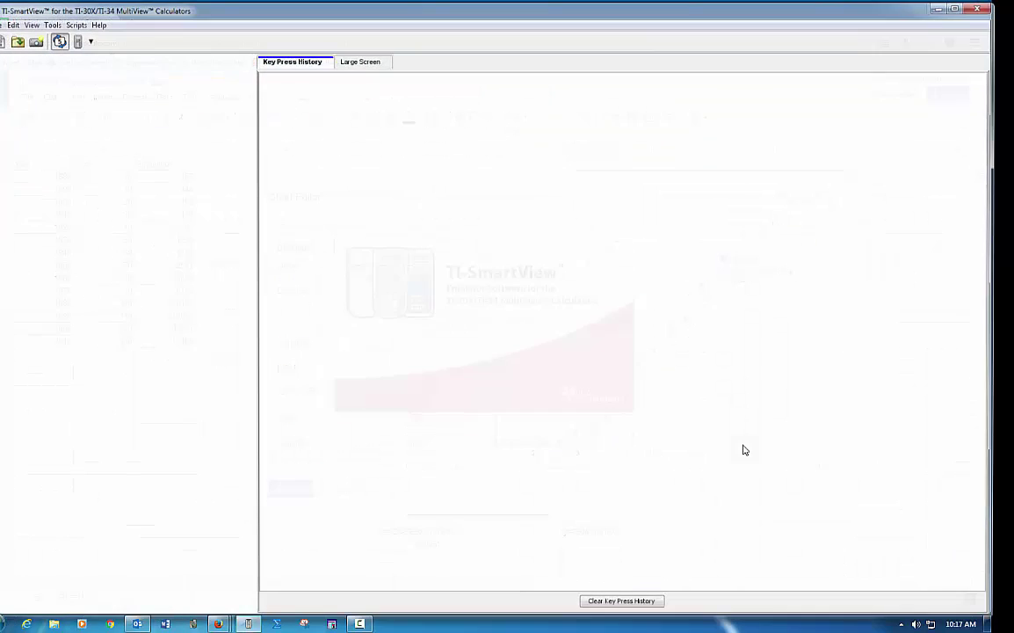
{"action": "left_click", "coordinate": [344, 59]}
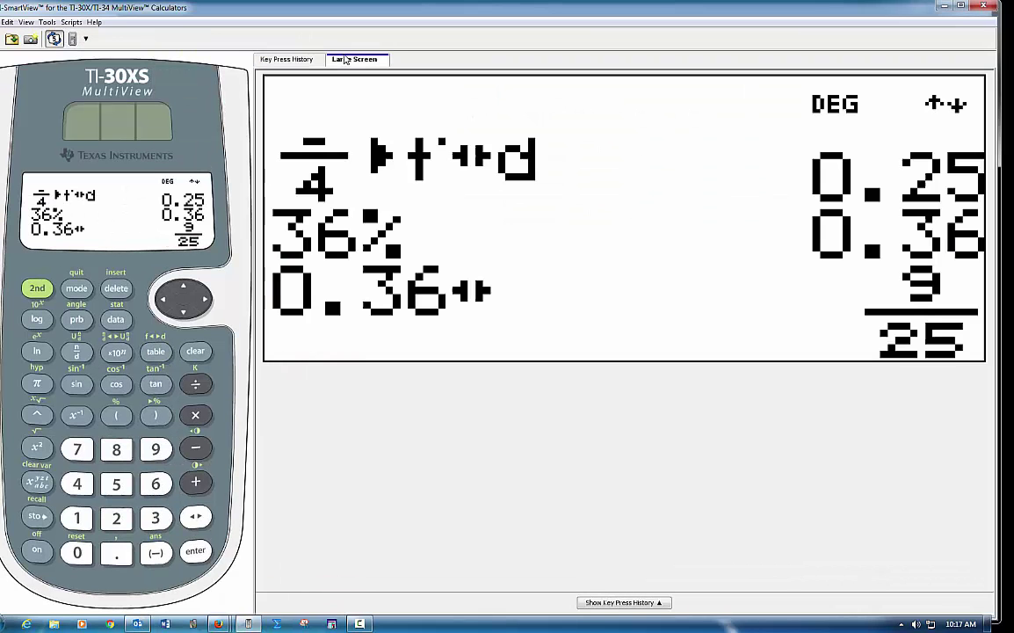
- Clear the calculator display and evaluate e^1 to get the decimal value of e
{"action": "left_click", "coordinate": [196, 354]}
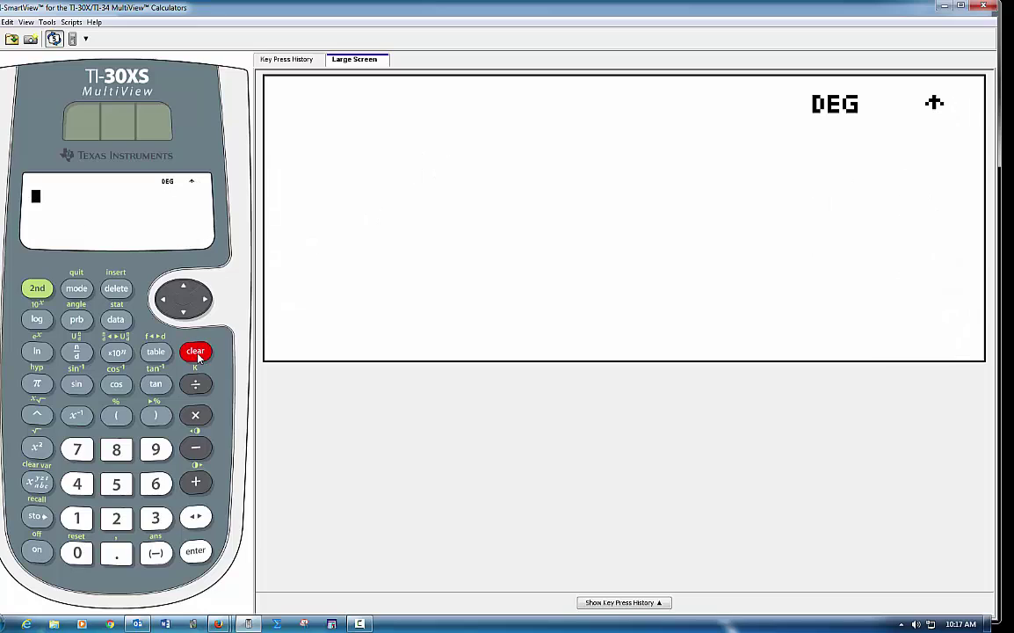
{"action": "left_click", "coordinate": [42, 291]}
{"action": "left_click", "coordinate": [37, 352]}
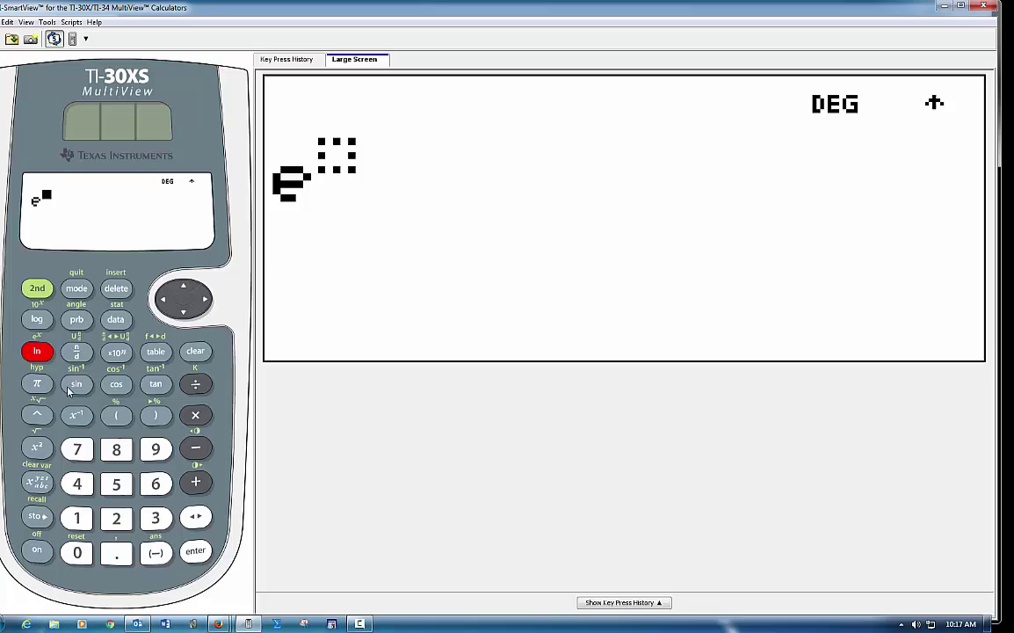
{"action": "left_click", "coordinate": [79, 522]}
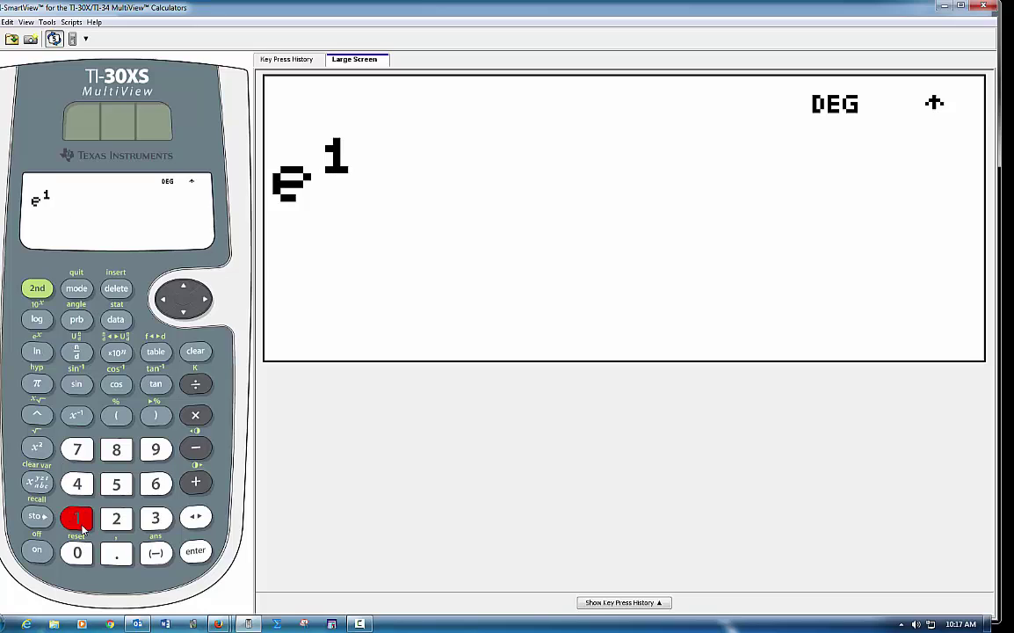
{"action": "left_click", "coordinate": [204, 301]}
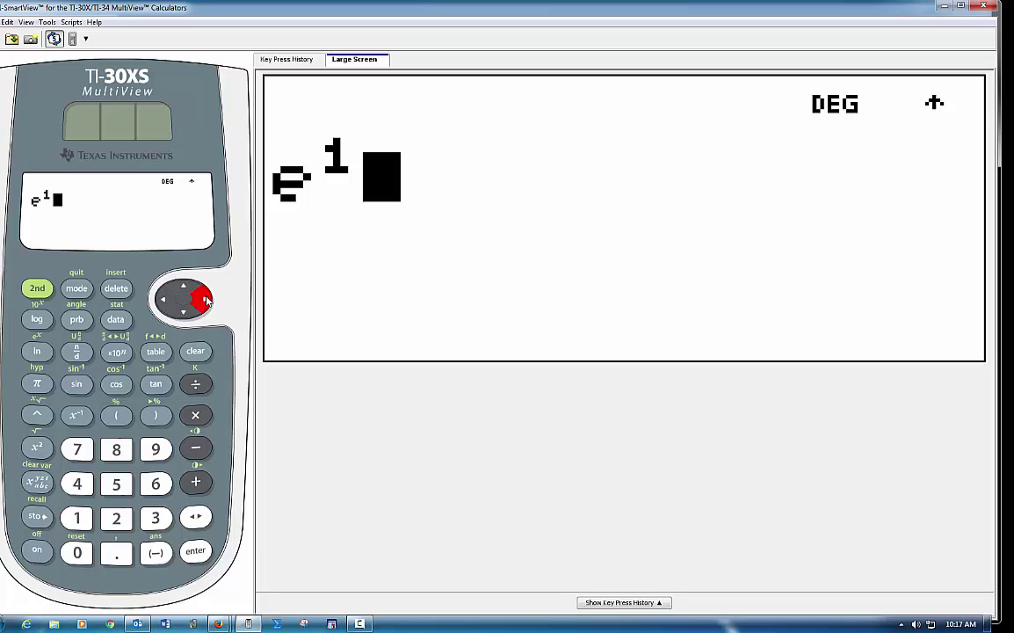
{"action": "left_click", "coordinate": [197, 551]}
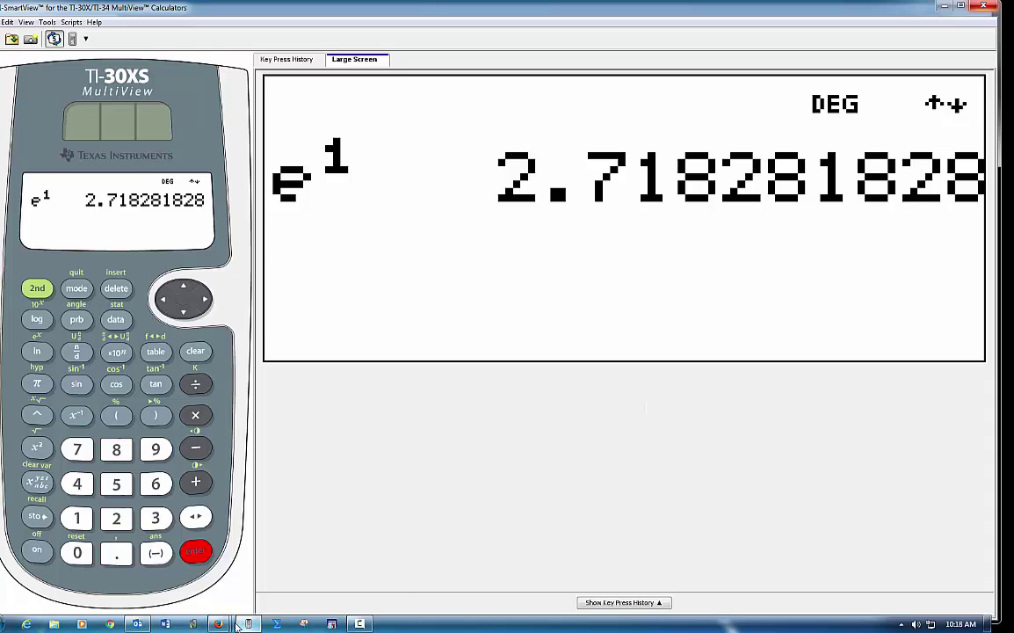
- Switch back to the Google Sheets spreadsheet and enter the note e=2.72 in cell K30, beside the exponential equation
{"action": "mouse_move", "coordinate": [213, 626]}
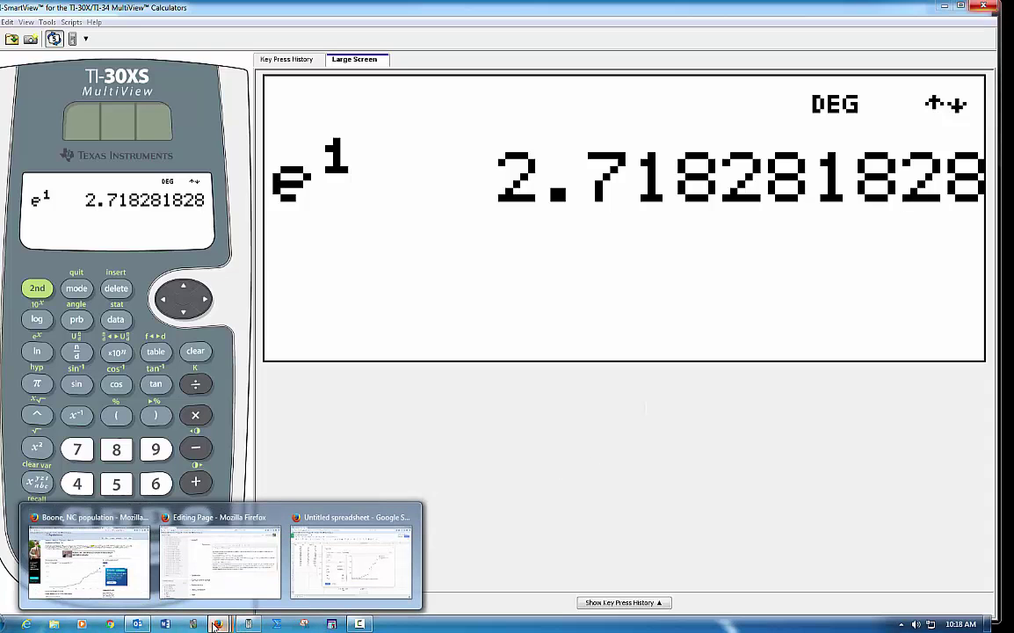
{"action": "left_click", "coordinate": [325, 582]}
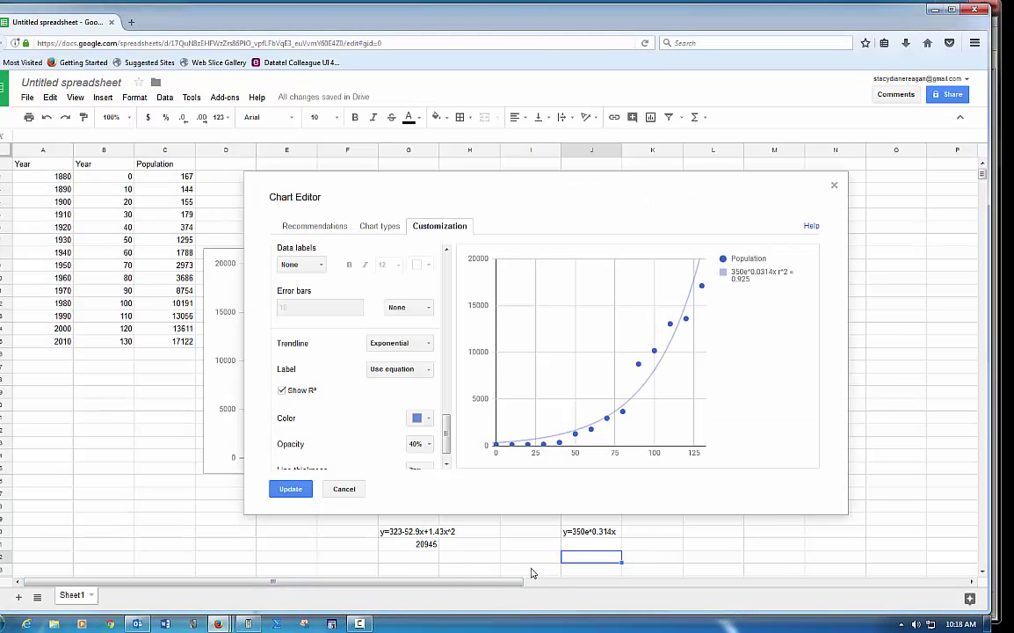
{"action": "left_click", "coordinate": [638, 533]}
{"action": "type", "text": "=2"}
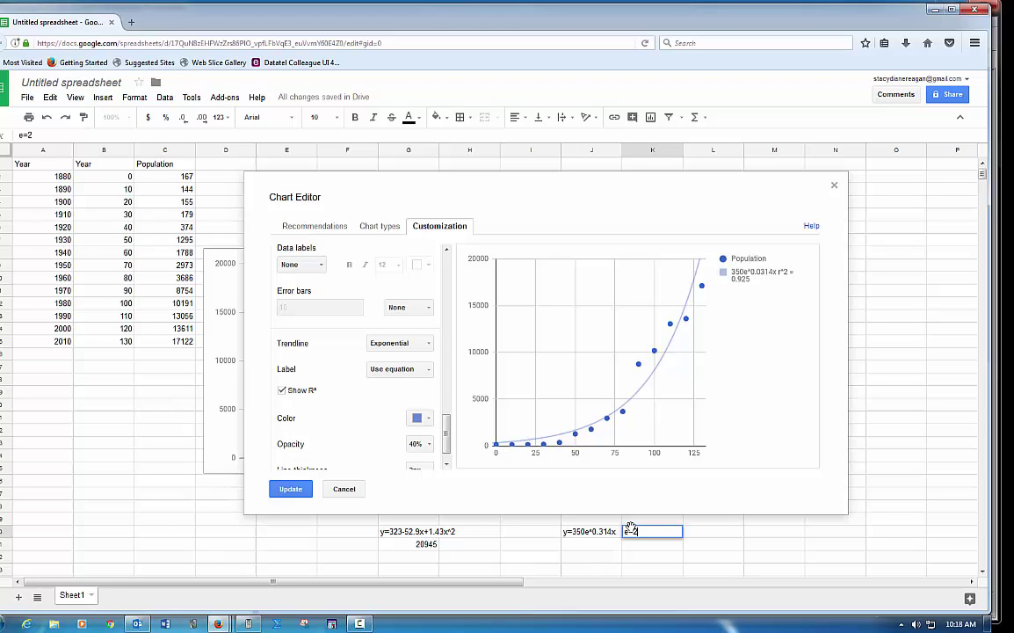
{"action": "type", "text": "=2.72"}
{"action": "key", "text": "Return"}
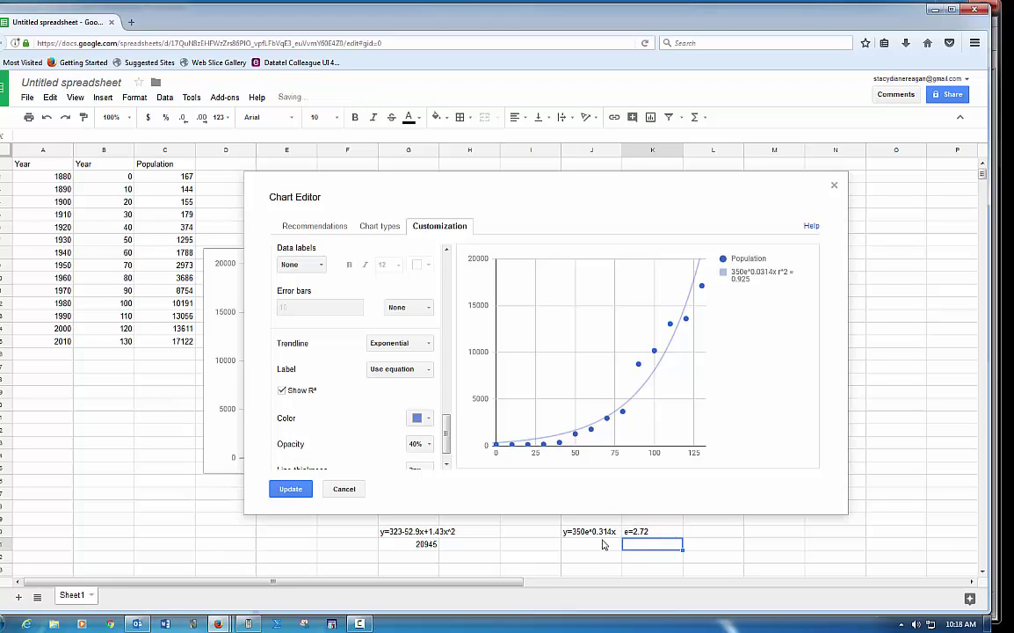
- Enter the formula =350*(2.72^(0.314*140)) in cell J31 to predict the population at year 140 with the exponential model
{"action": "left_click", "coordinate": [598, 546]}
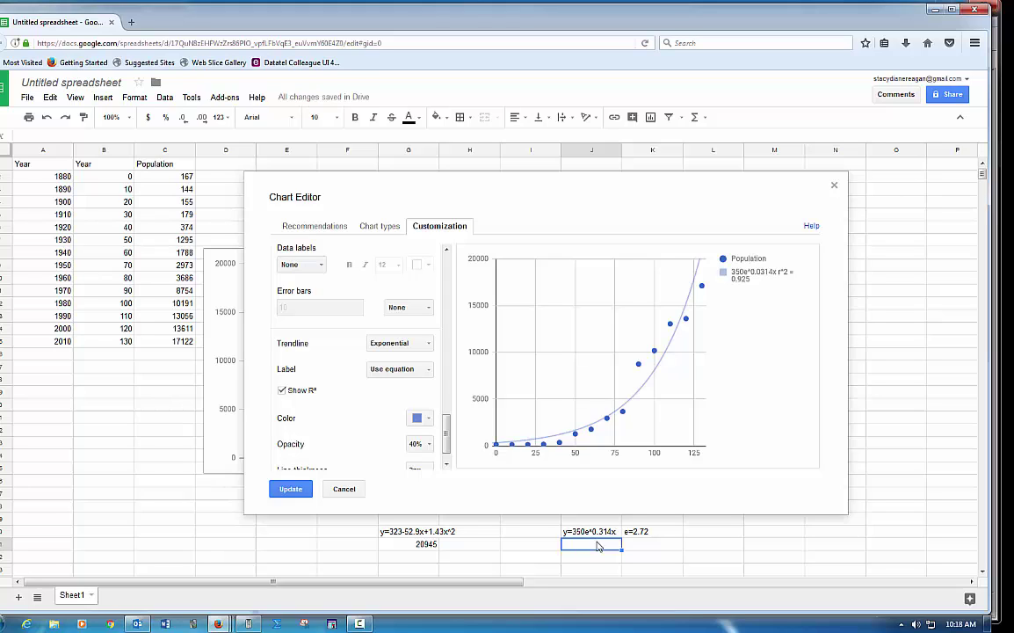
{"action": "type", "text": "="}
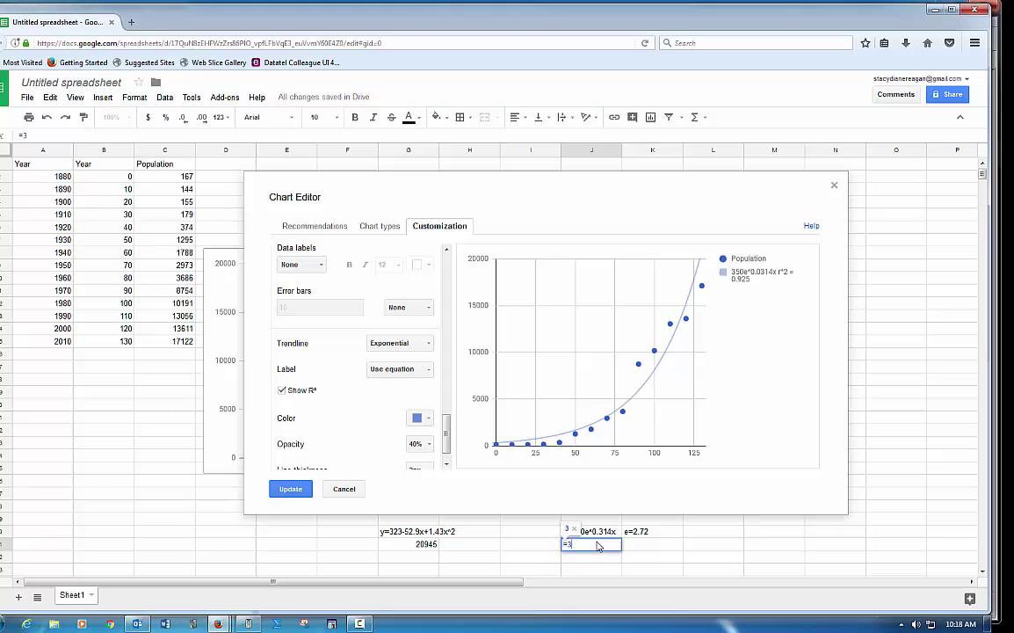
{"action": "type", "text": "350"}
{"action": "type", "text": "*"}
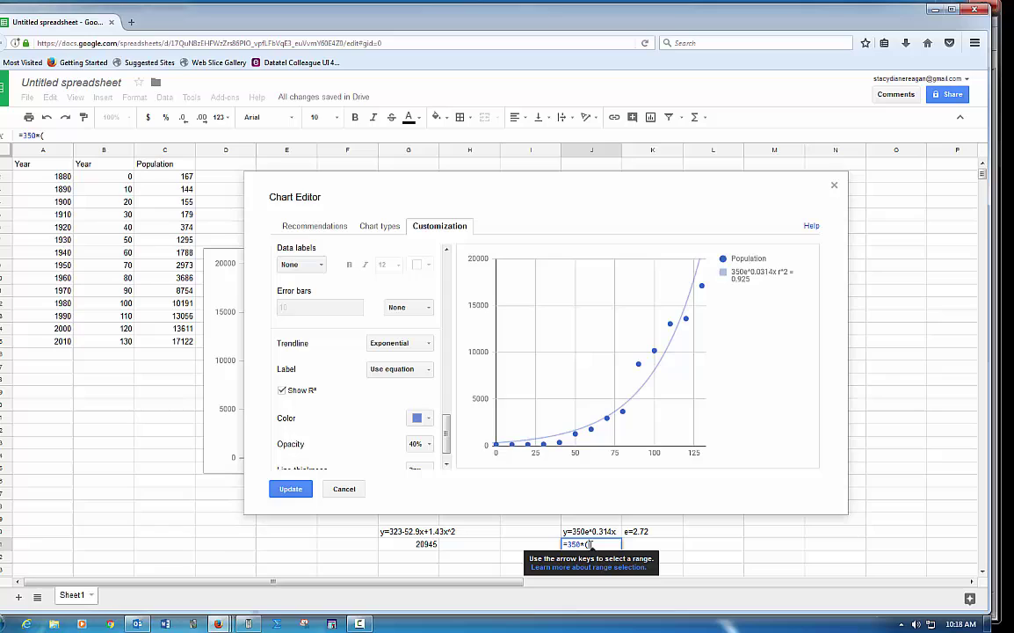
{"action": "type", "text": "(2.72"}
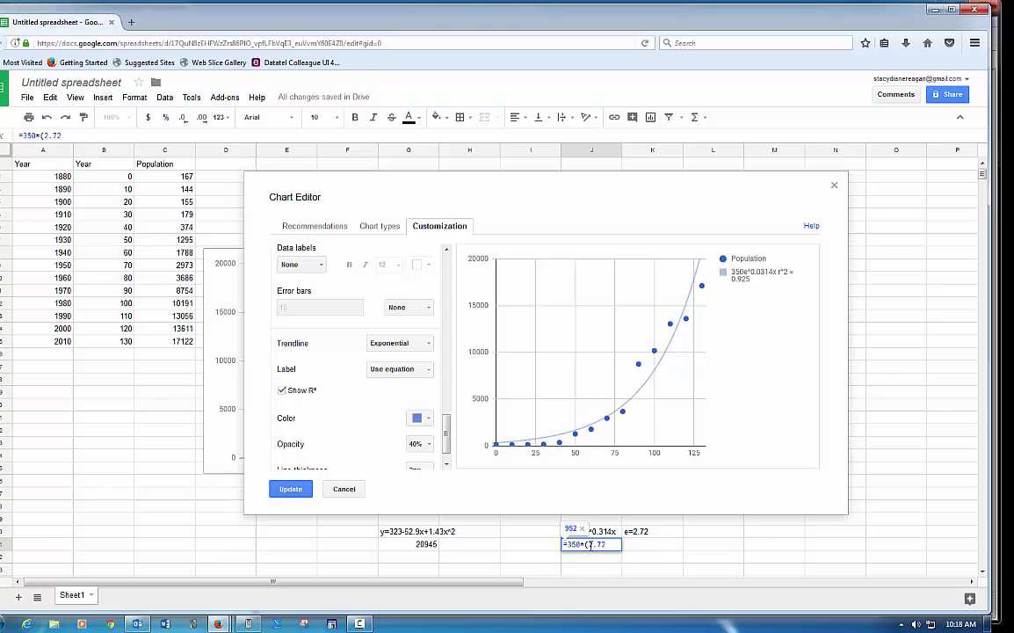
{"action": "type", "text": "^"}
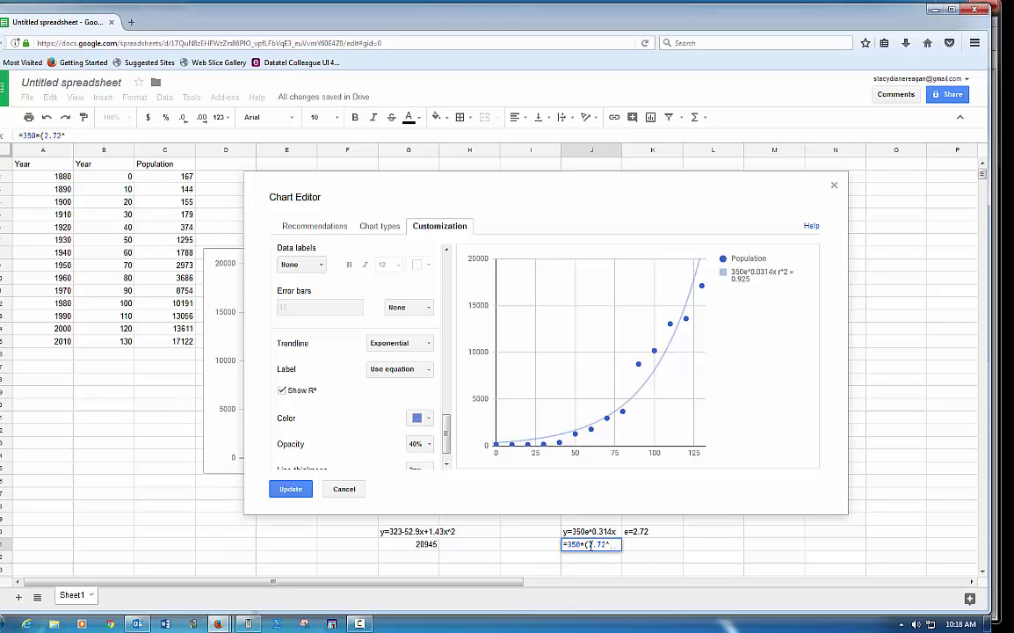
{"action": "type", "text": "(0"}
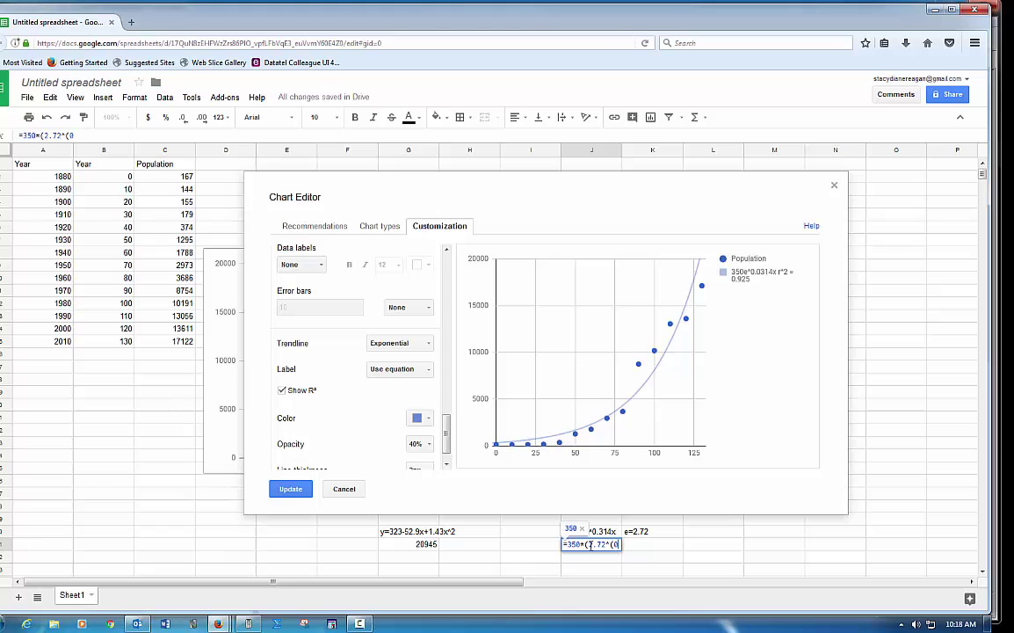
{"action": "type", "text": ".314"}
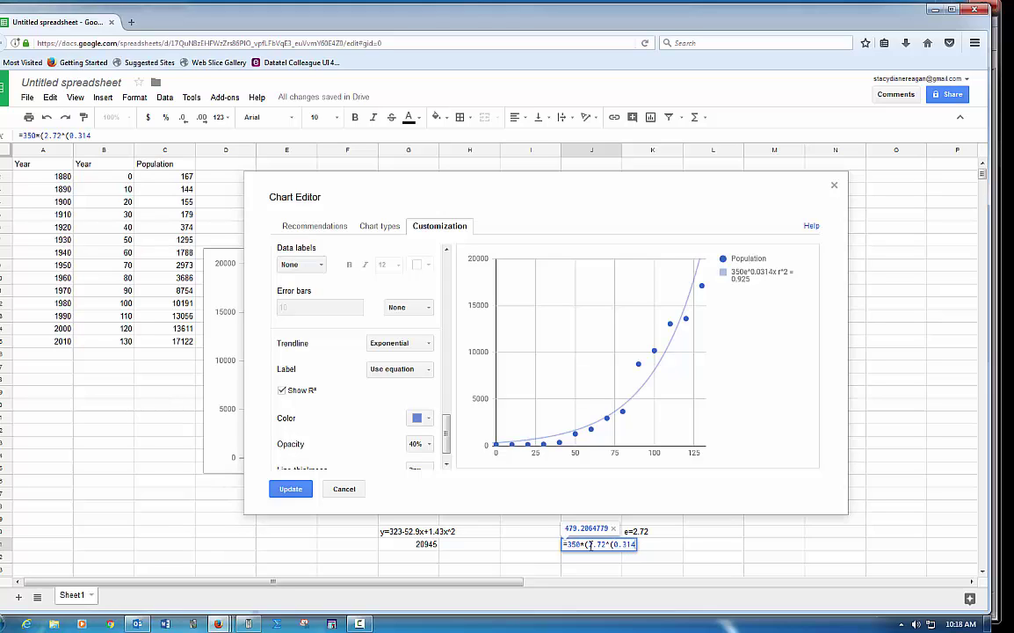
{"action": "type", "text": "*"}
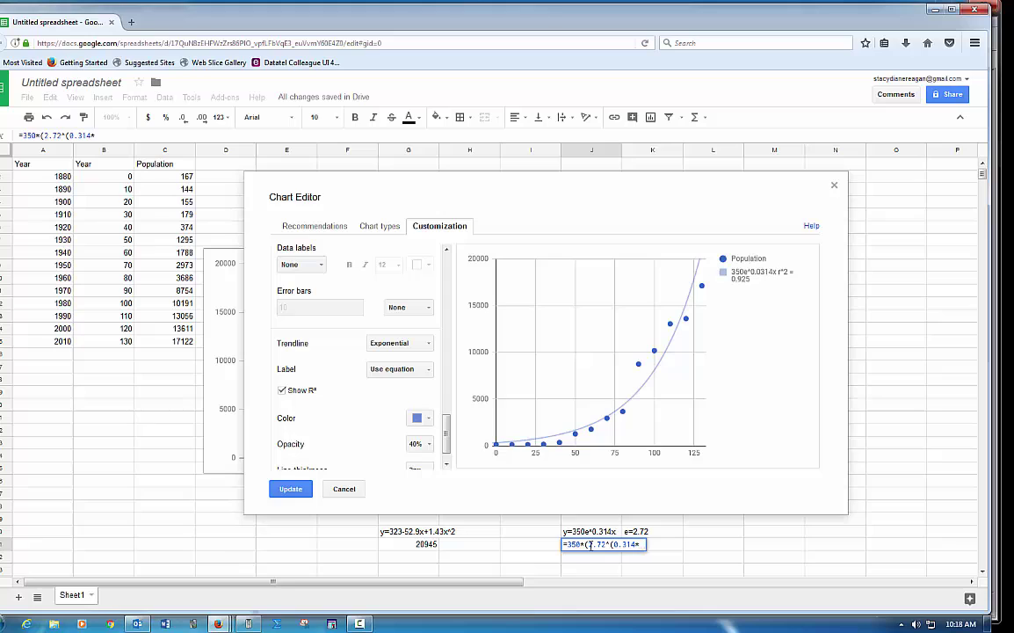
{"action": "type", "text": "140"}
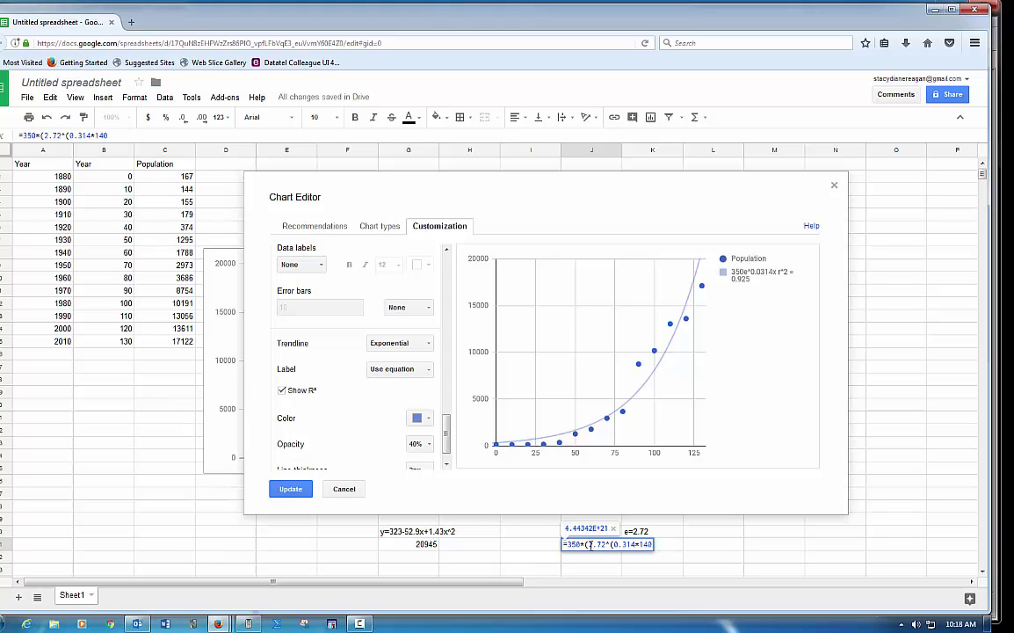
{"action": "type", "text": "))"}
{"action": "key", "text": "Return"}
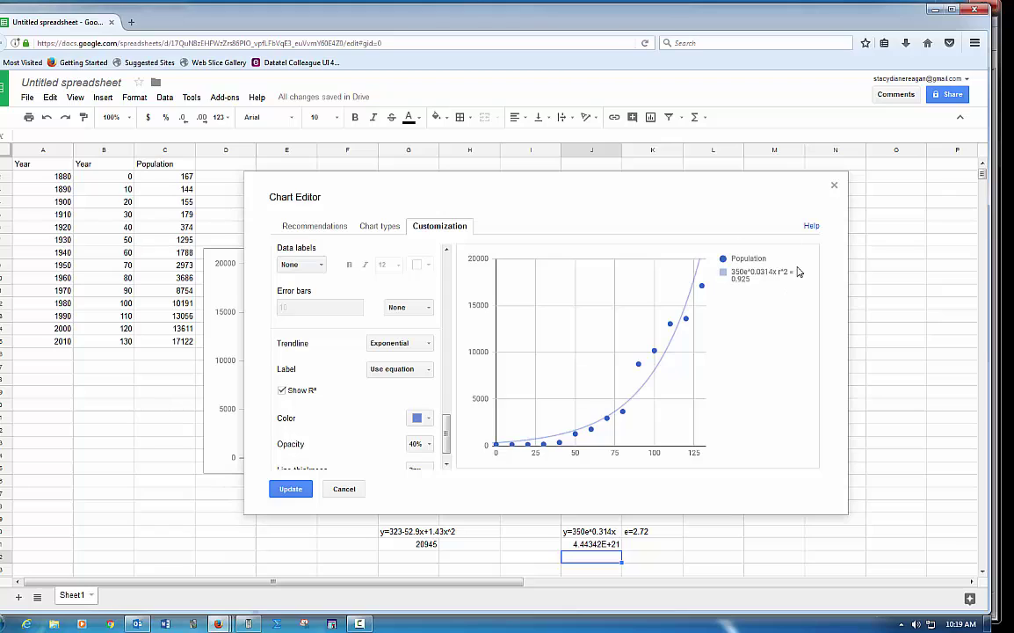
- Review the exponential and polynomial equations in J30 and G30, and set the Population trendline back to Polynomial
{"action": "left_click", "coordinate": [580, 532]}
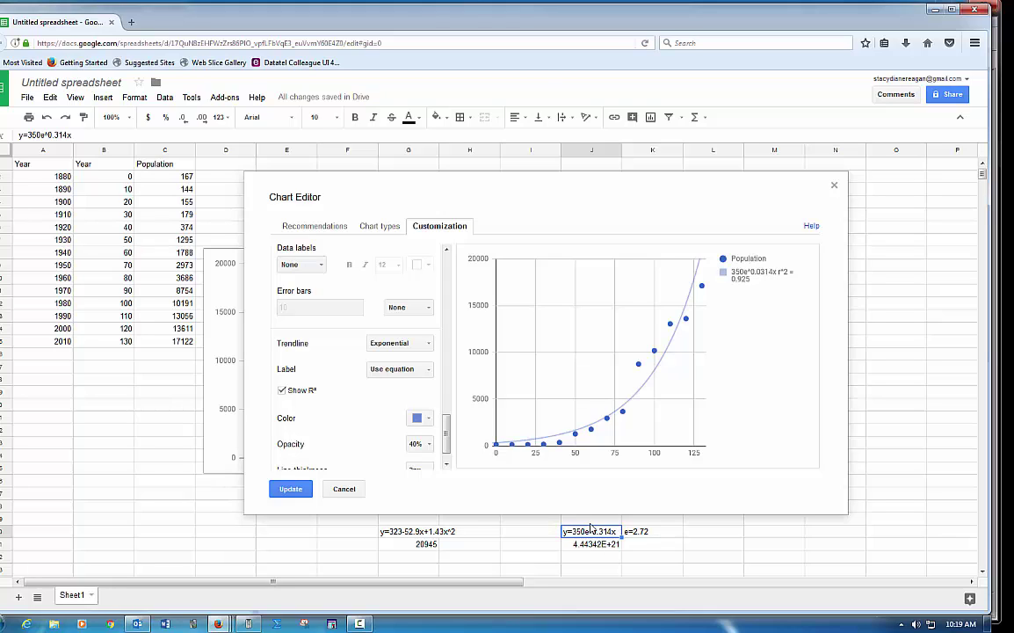
{"action": "left_click", "coordinate": [431, 534]}
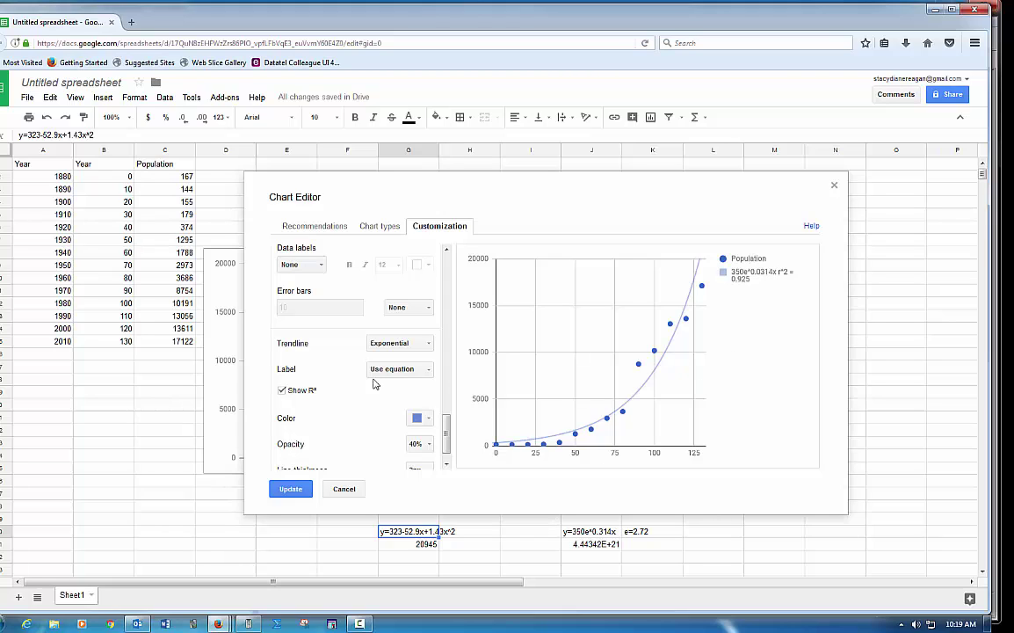
{"action": "left_click", "coordinate": [426, 344]}
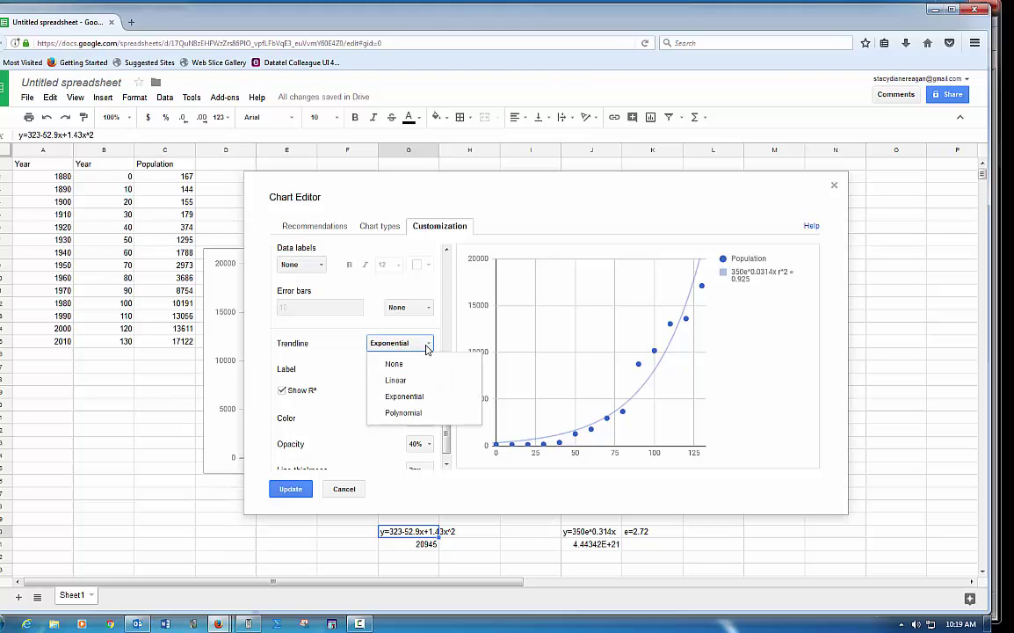
{"action": "left_click", "coordinate": [413, 413]}
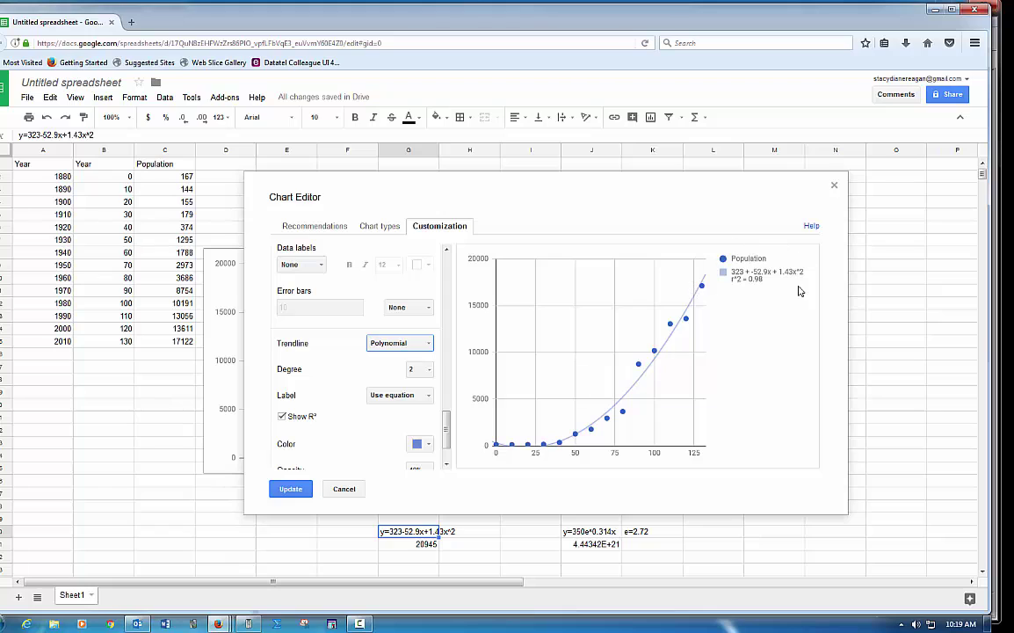